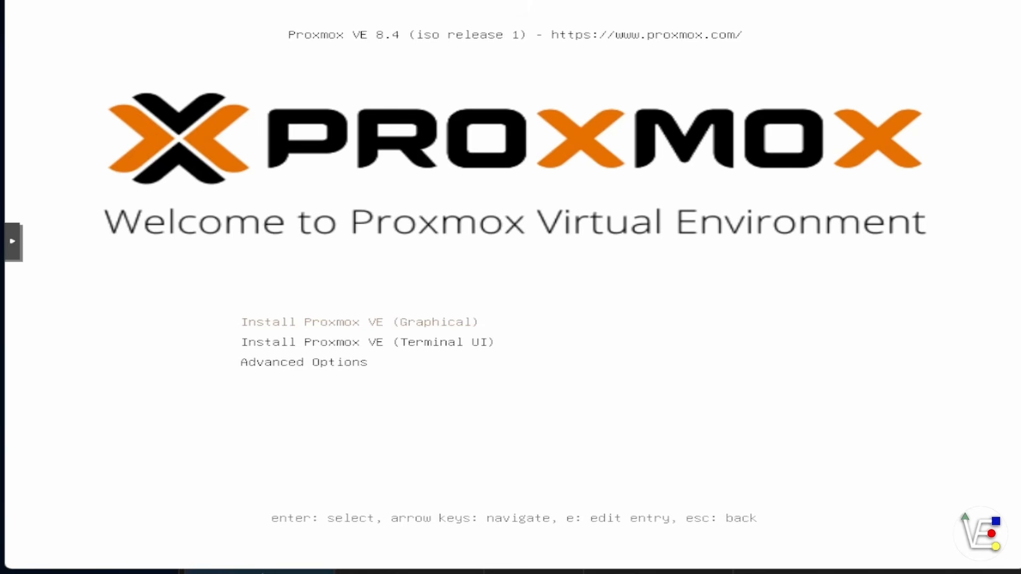
Step: Start the Install Proxmox VE (Graphical) entry from the boot menu
key(Down)
key(Down)
key(Up)
key(Up)
key(Return)
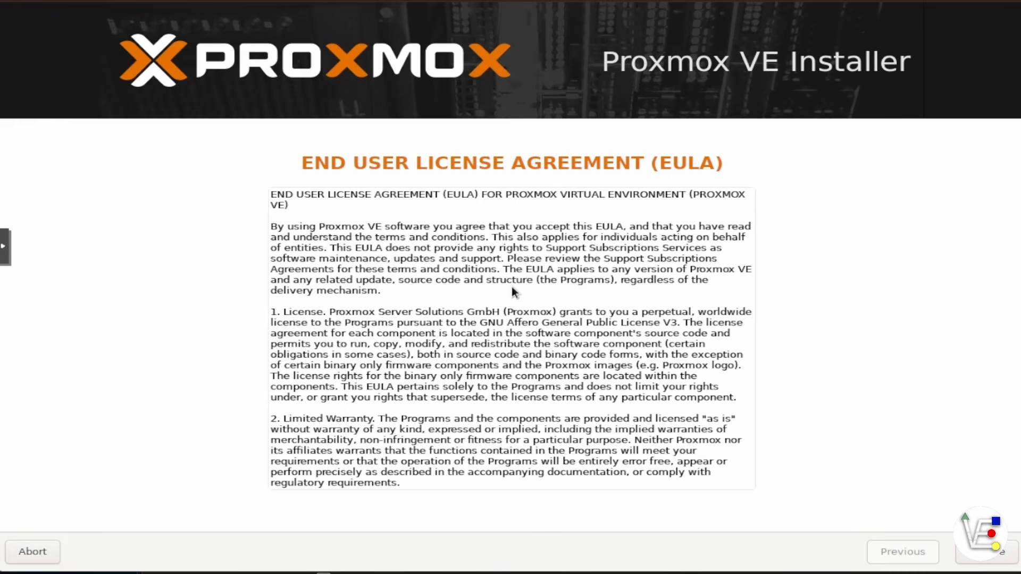
Step: Accept the licence agreement and choose /dev/sda (100.00GiB, QEMU HARDDISK) as target harddisk
click(992, 557)
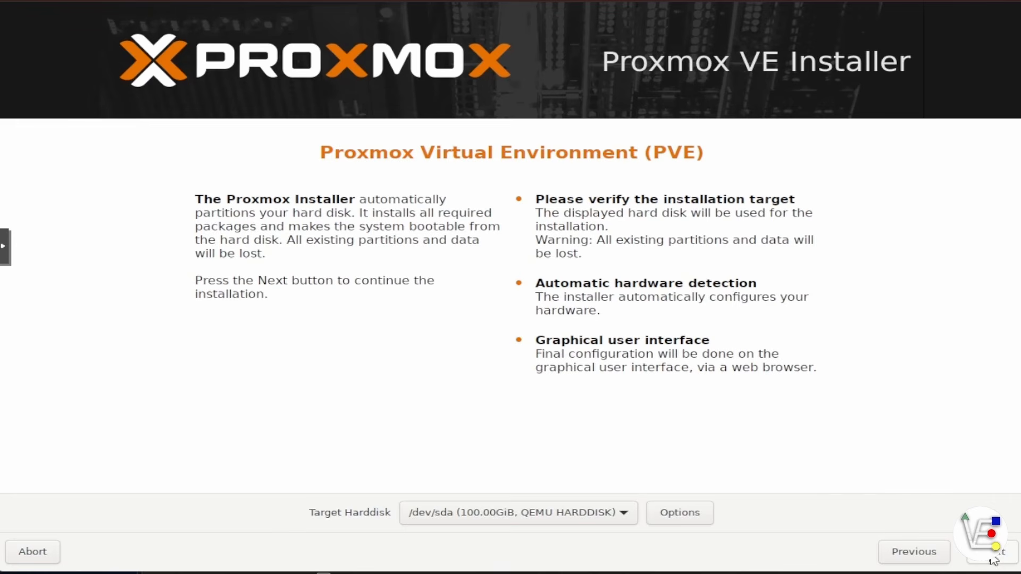
click(580, 512)
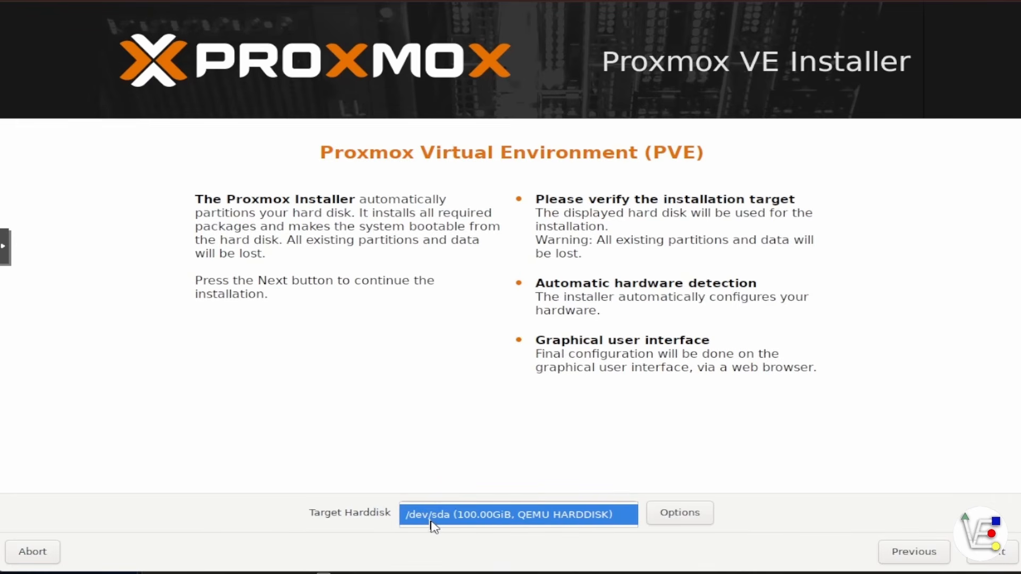
click(523, 525)
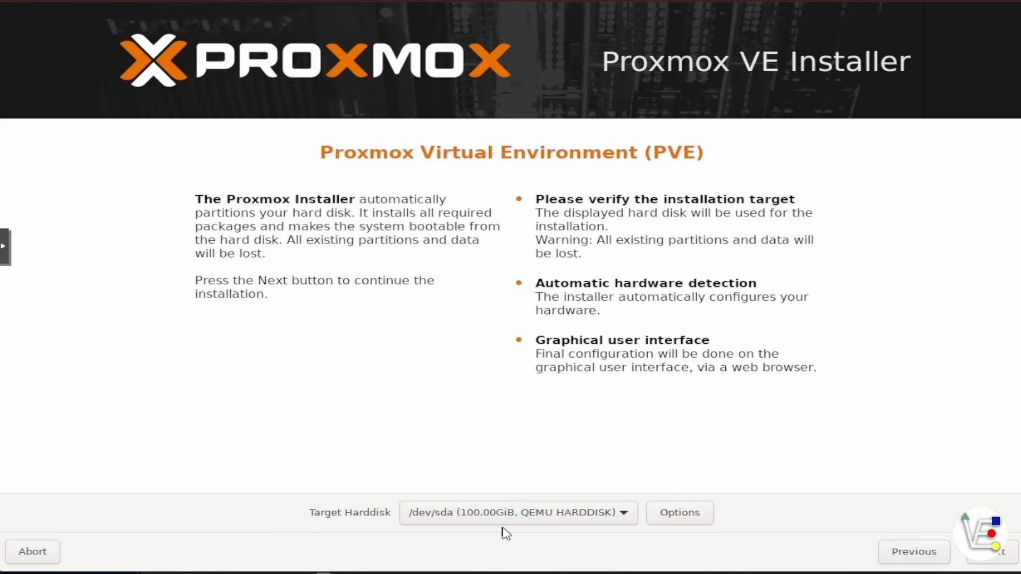
Step: Show the Harddisk options and expand the Filesystem list of ext4, xfs, zfs and btrfs
click(682, 524)
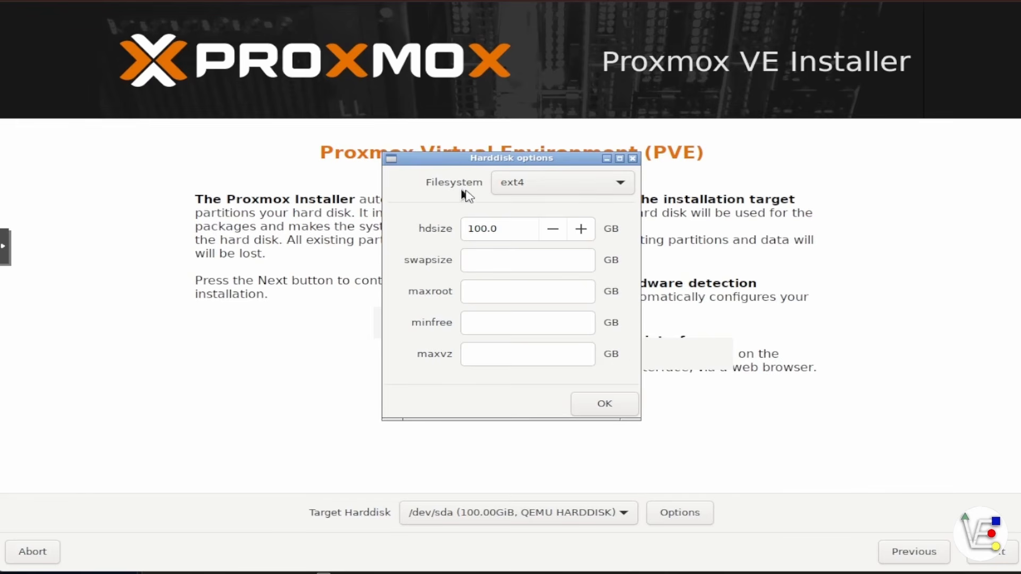
click(548, 196)
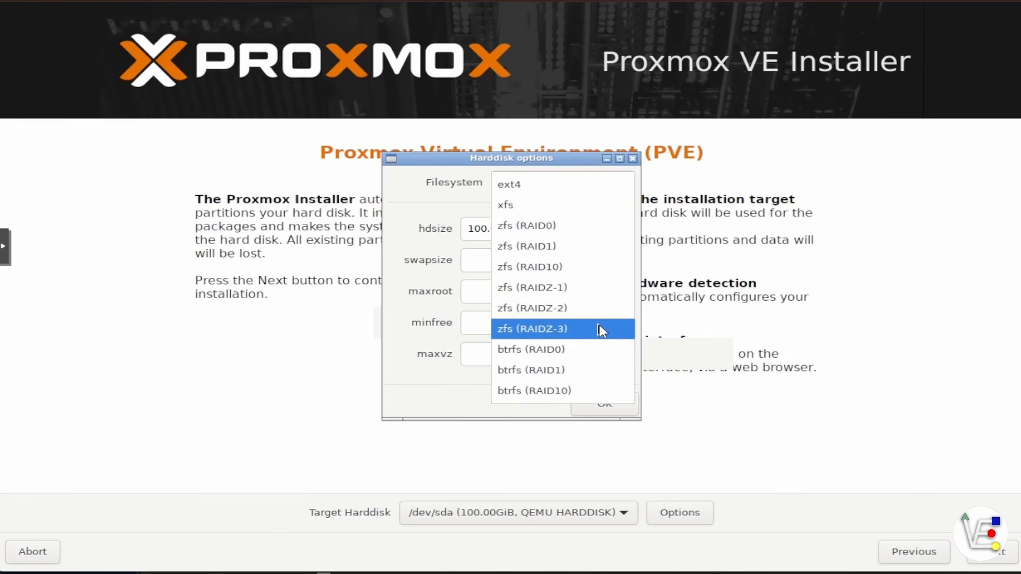
Step: Set the filesystem to zfs (RAID0), keeping /dev/sda (100.00GiB) as Harddisk 0
click(558, 234)
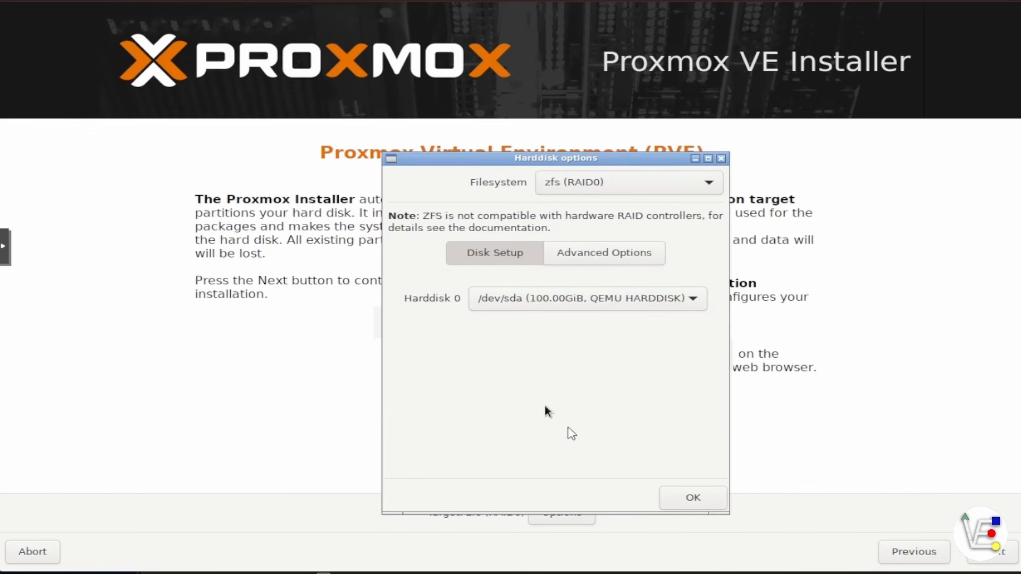
click(521, 303)
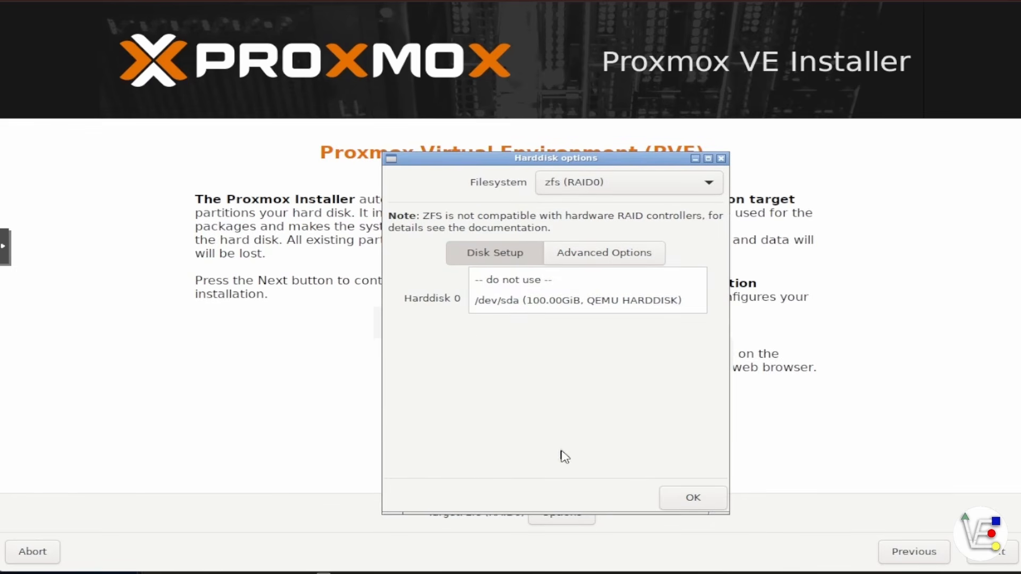
click(517, 301)
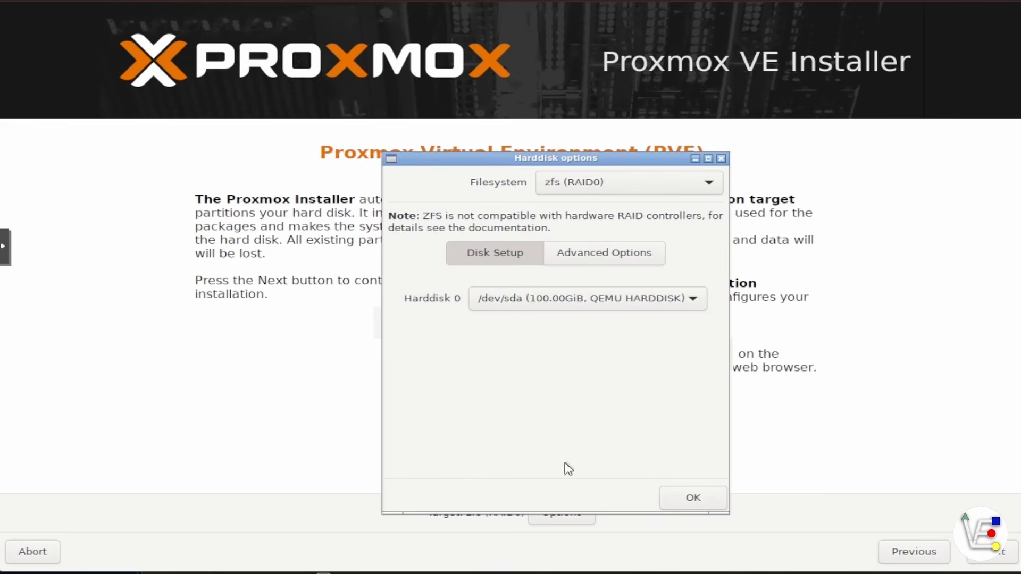
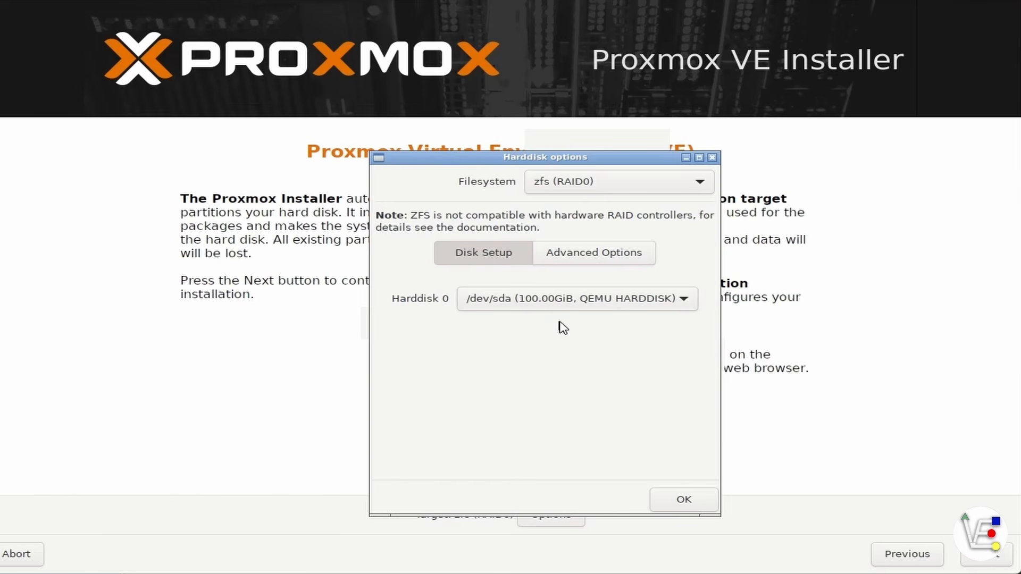
Step: Confirm the zfs (RAID0) harddisk options with /dev/sda as Harddisk 0
click(677, 501)
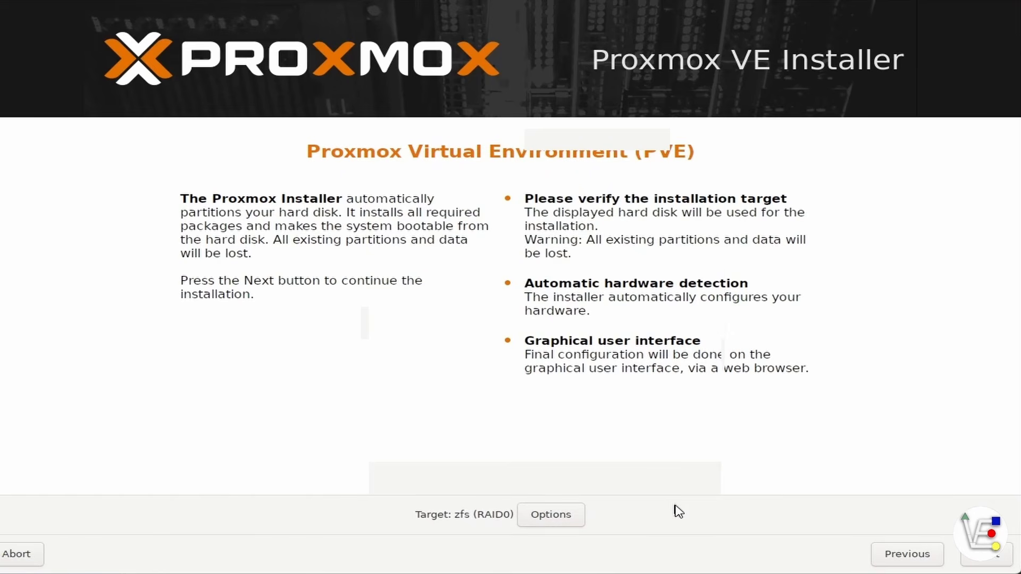
Step: Advance to Location and Time Zone and pick America/New_York as the time zone
click(989, 565)
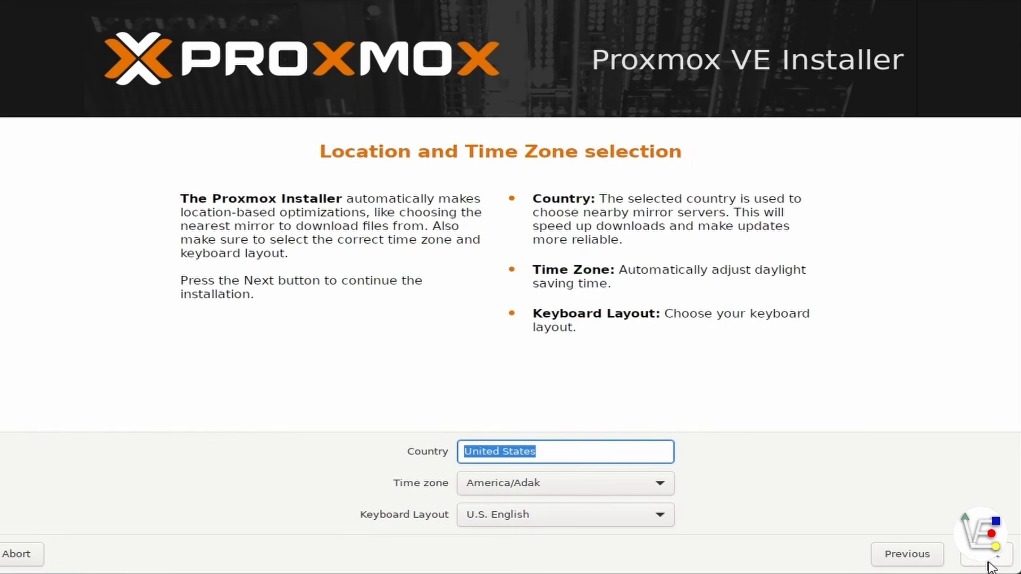
click(660, 484)
scroll(627, 508, down, 1)
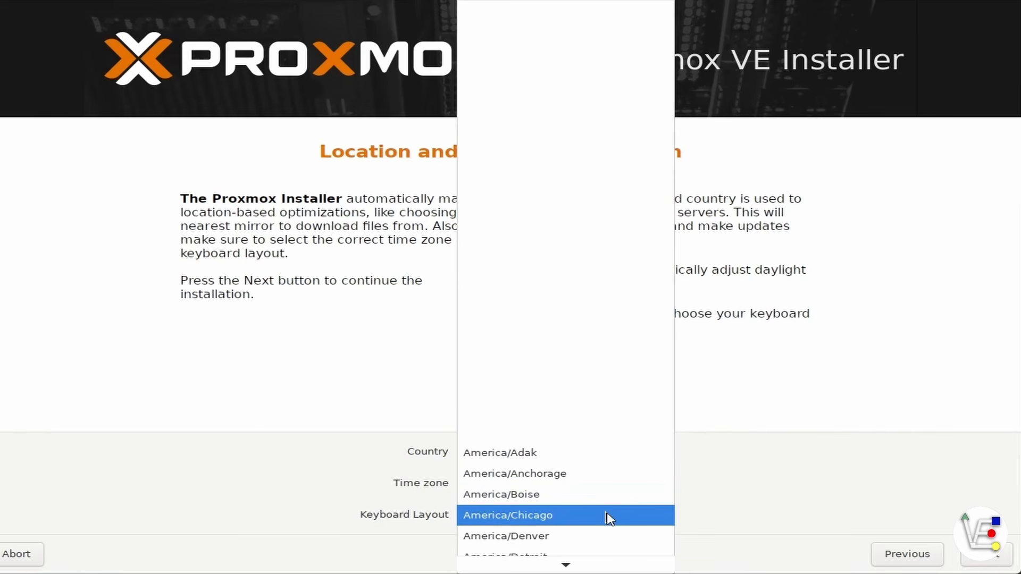
scroll(612, 529, down, 8)
scroll(612, 535, down, 4)
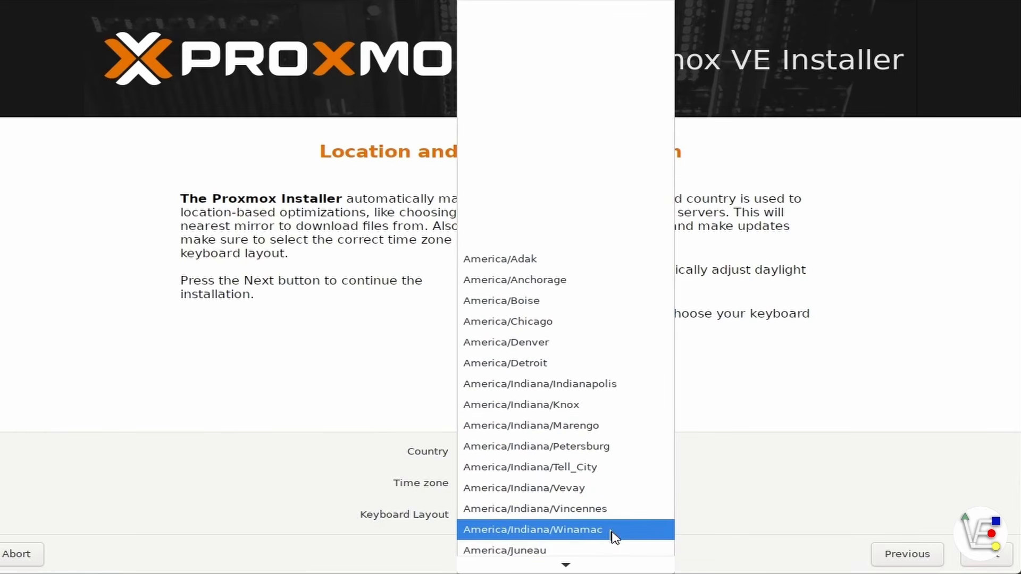
scroll(611, 532, down, 5)
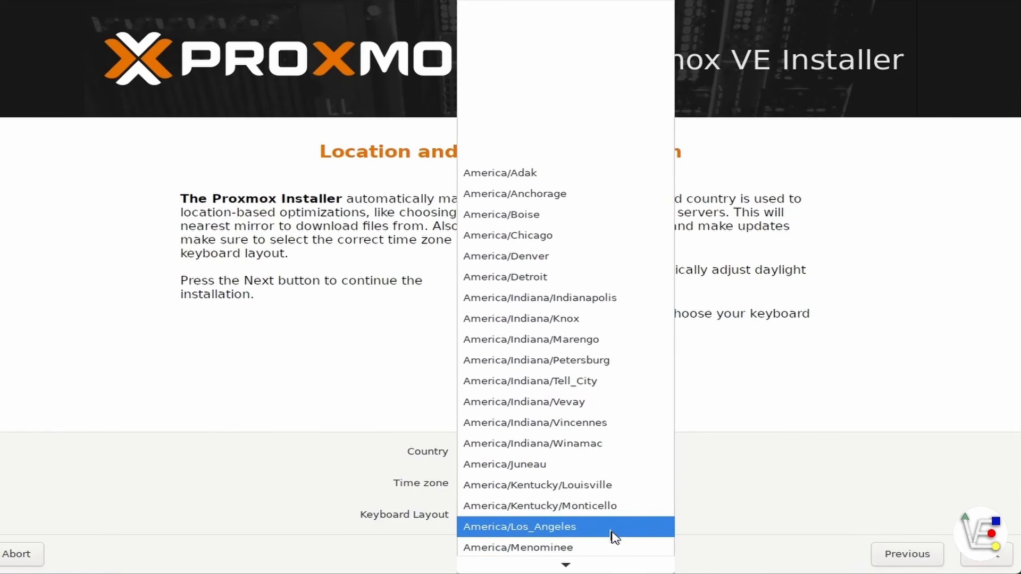
scroll(614, 537, down, 1)
click(611, 536)
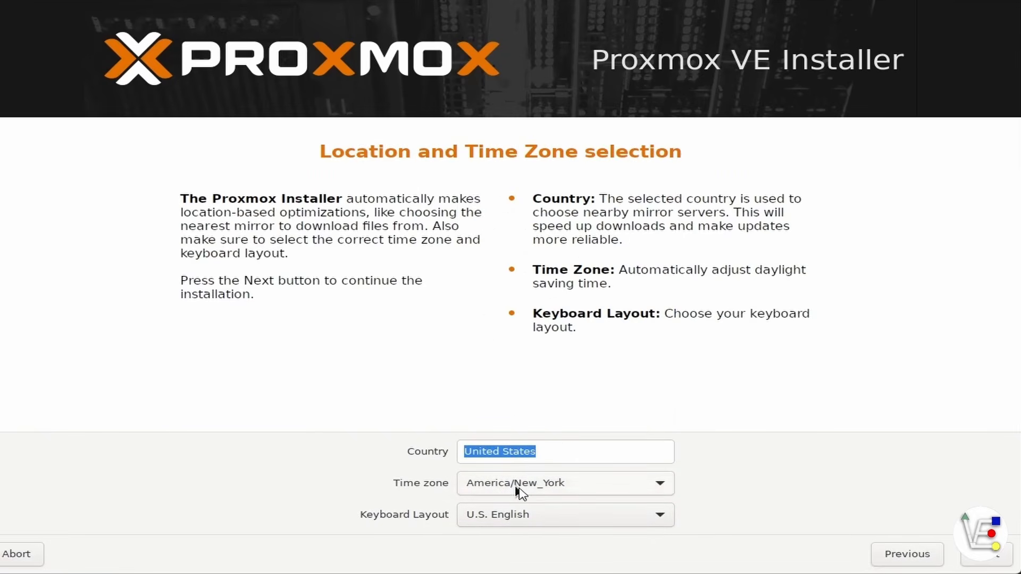
Step: Enter and confirm the root password, trim the email's last letter, and continue past the short-password warning
key(Return)
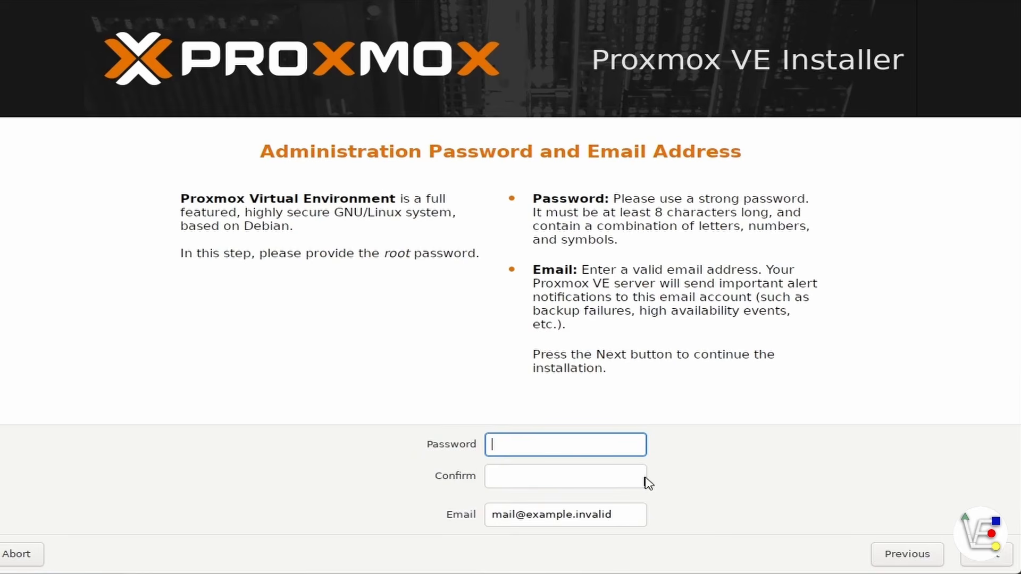
text(123456)
key(Tab)
text(123456)
click(629, 515)
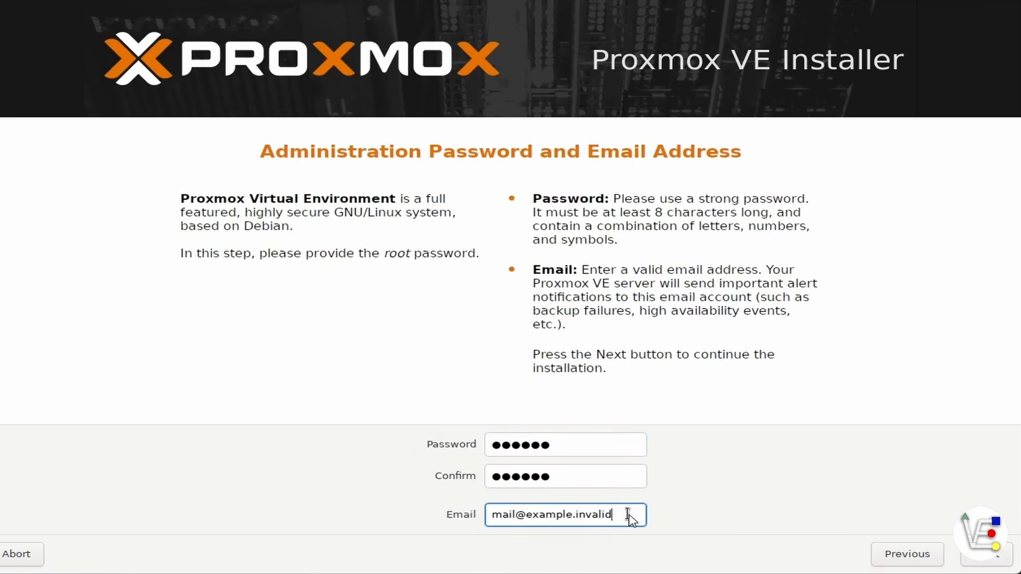
key(BackSpace)
click(984, 556)
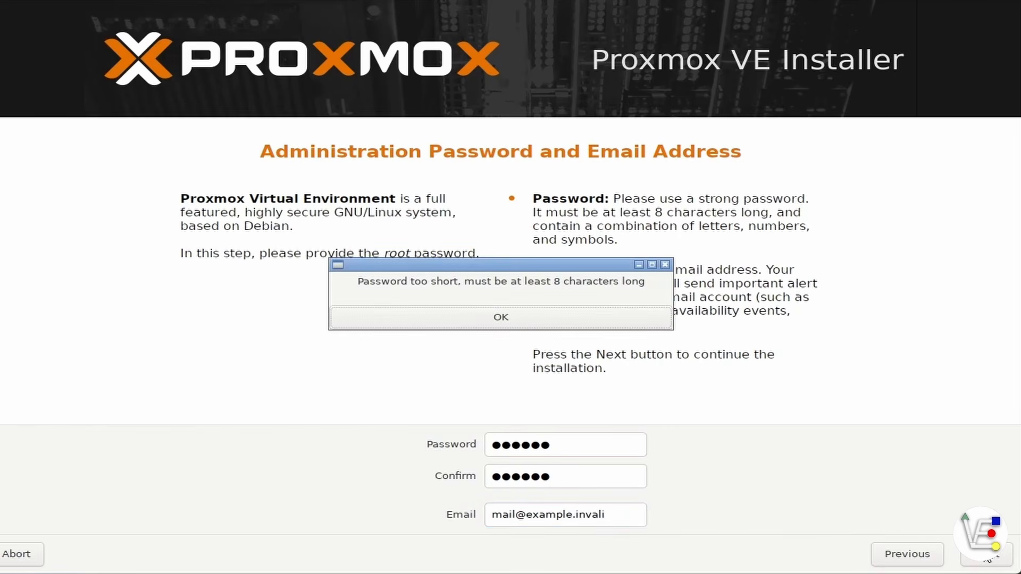
click(519, 331)
click(986, 555)
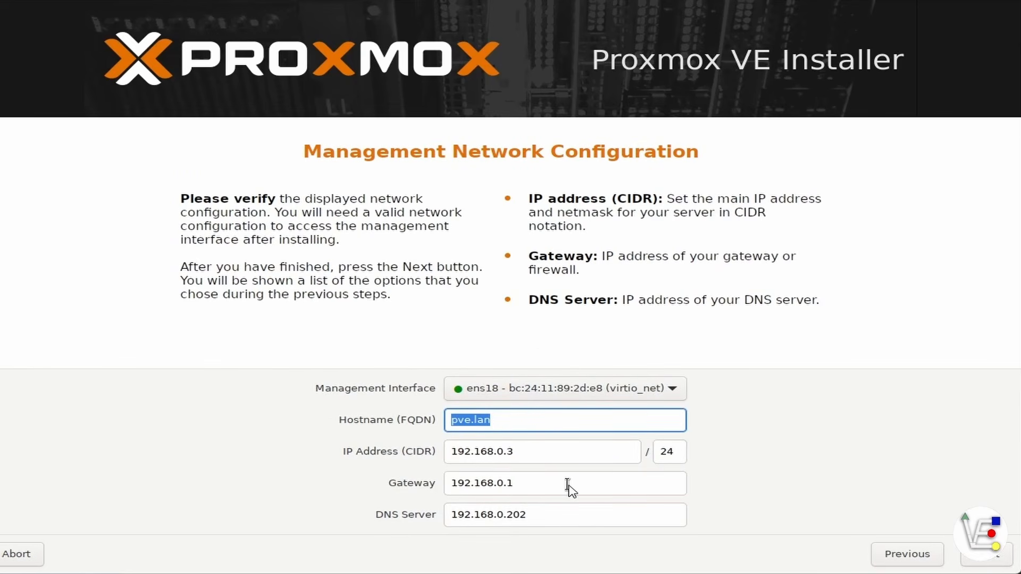
Step: Change the hostname from pve.lan to pve.local and the IP address to 192.168.0.220/24
click(514, 422)
key(BackSpace)
key(BackSpace)
key(BackSpace)
text(local)
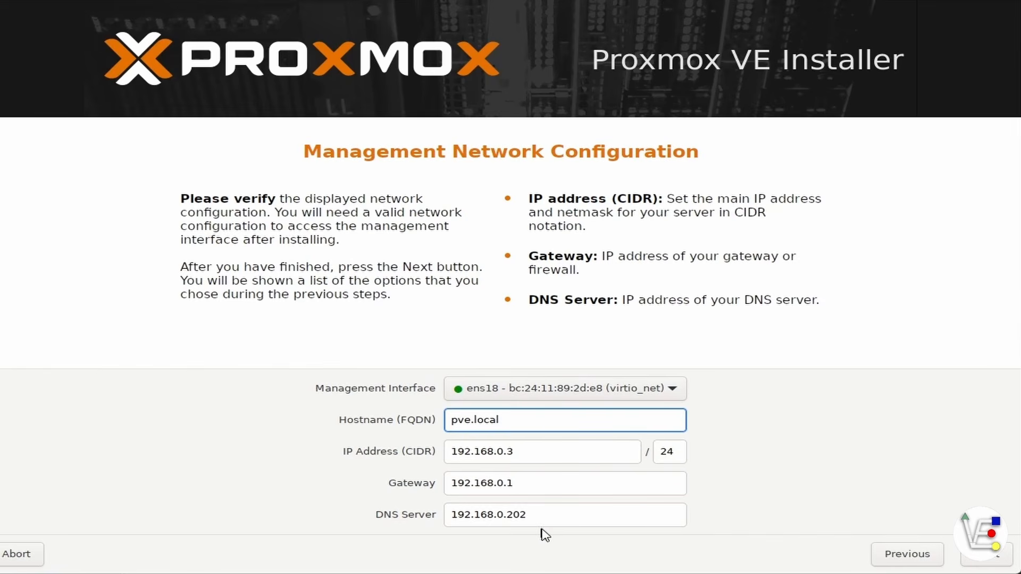
click(525, 453)
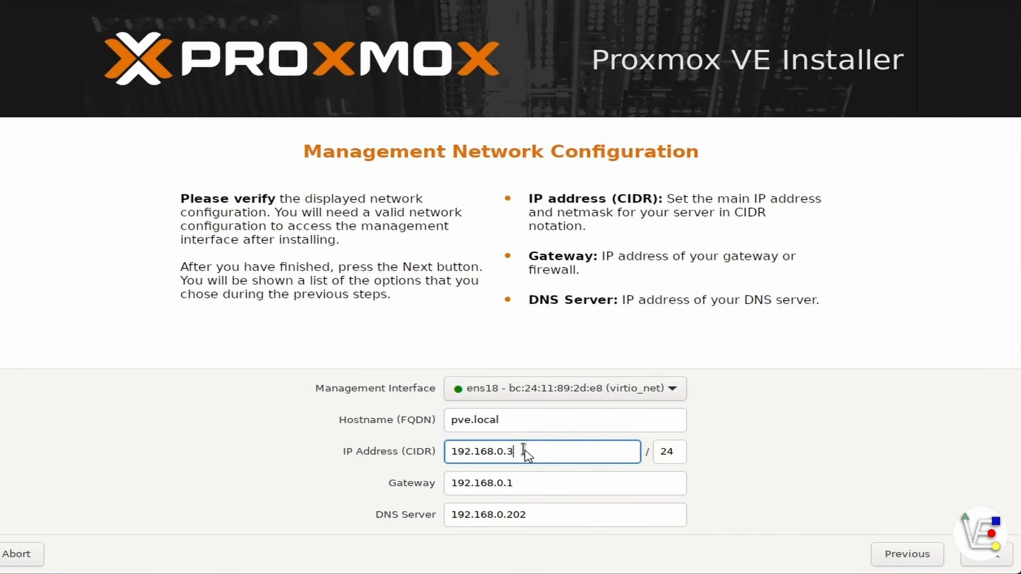
key(BackSpace)
text(220)
Step: Advance to the Summary page and start the Proxmox VE installation
click(995, 565)
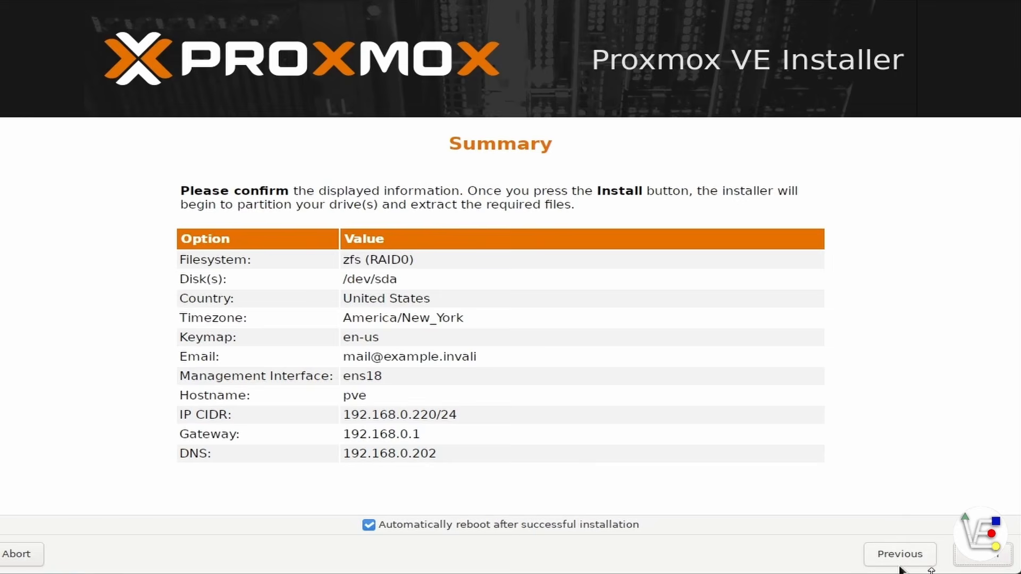
click(976, 558)
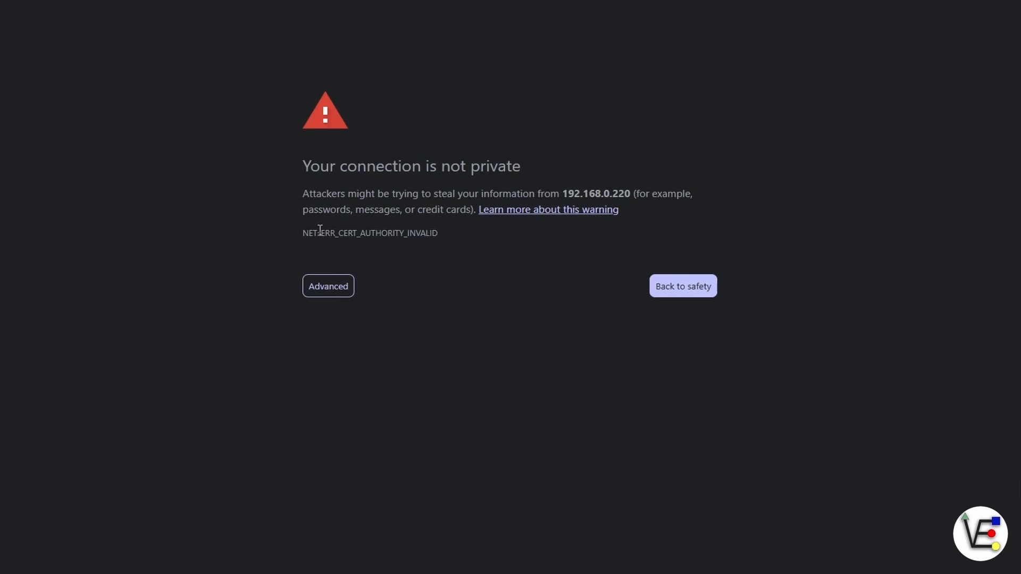
Step: Bypass Chrome's certificate warning via Advanced and proceed to 192.168.0.220 (unsafe)
click(342, 295)
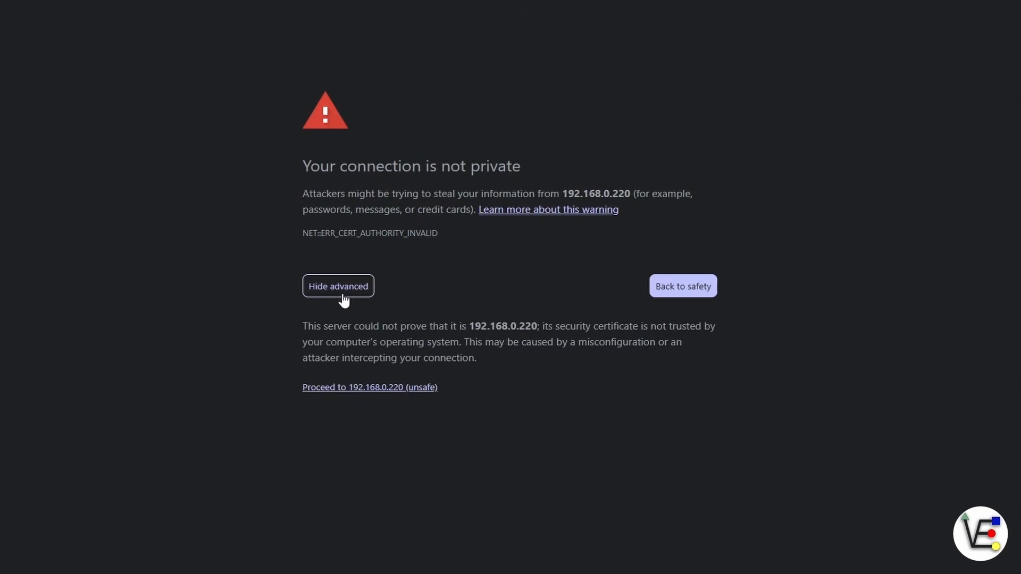
click(381, 388)
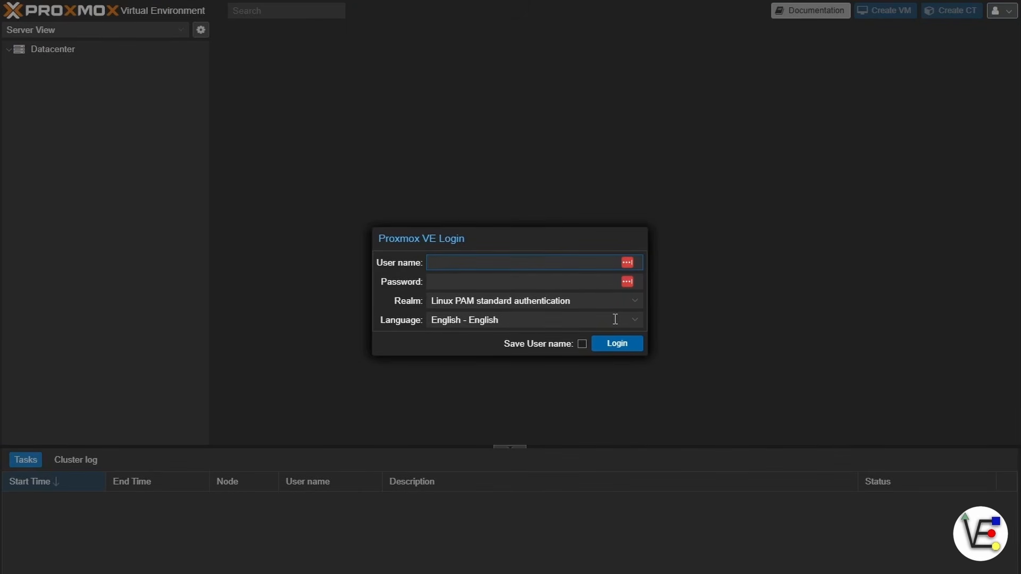
Step: Log in to the web interface as root with the account password
text(root)
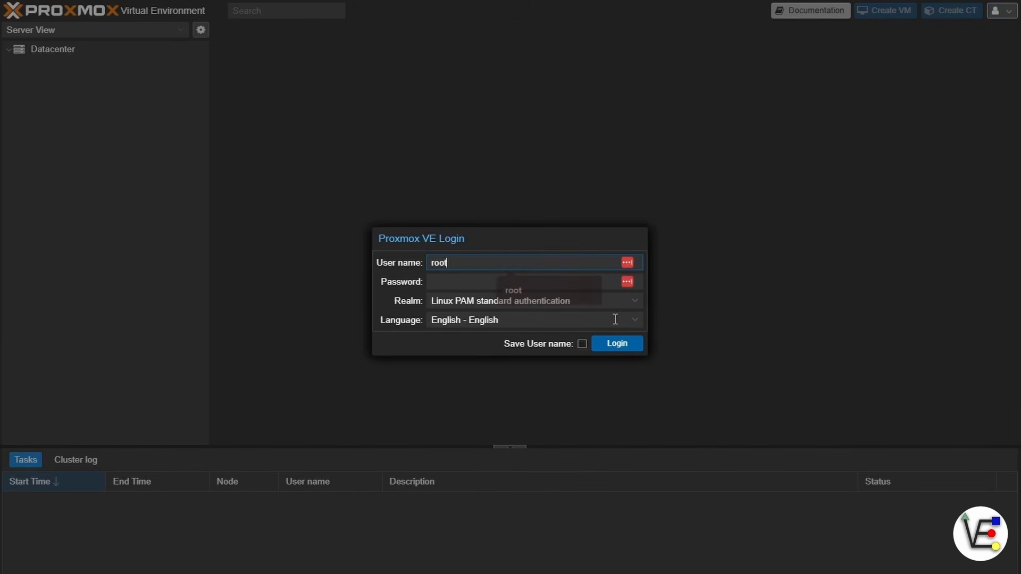
key(Tab)
text(••)
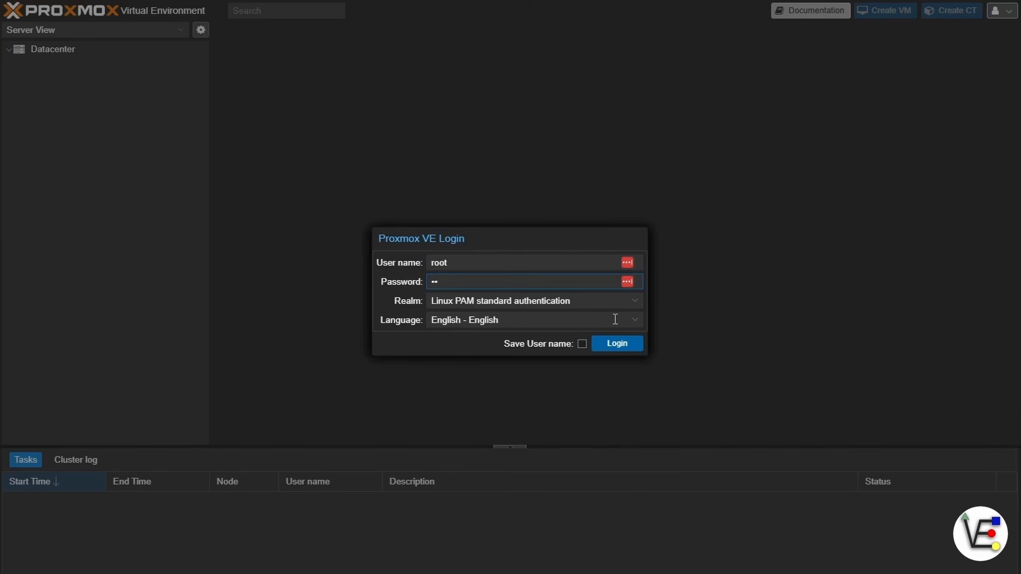
key(Return)
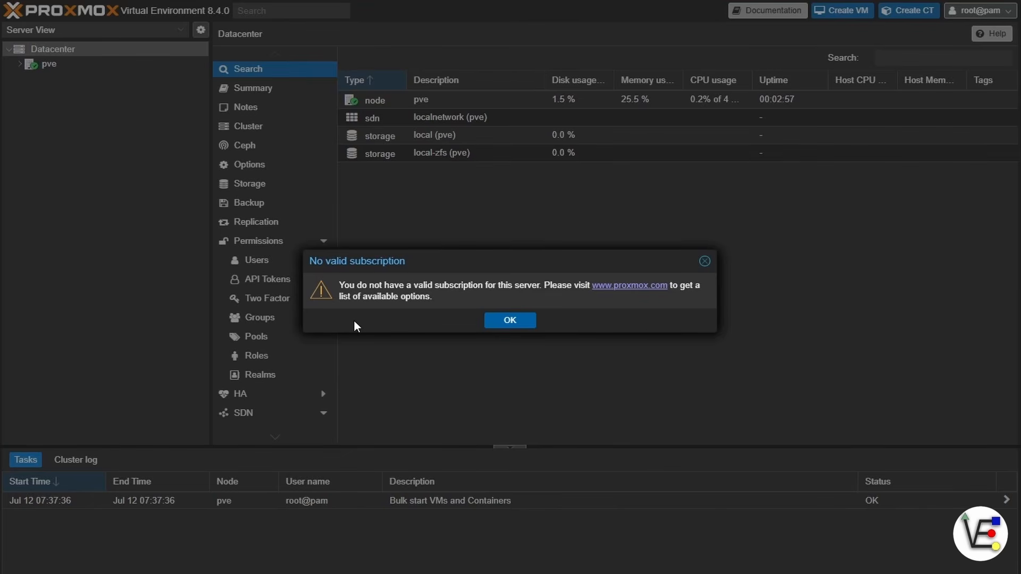
Step: Dismiss the No valid subscription notice and open the pve node in Server View
click(531, 329)
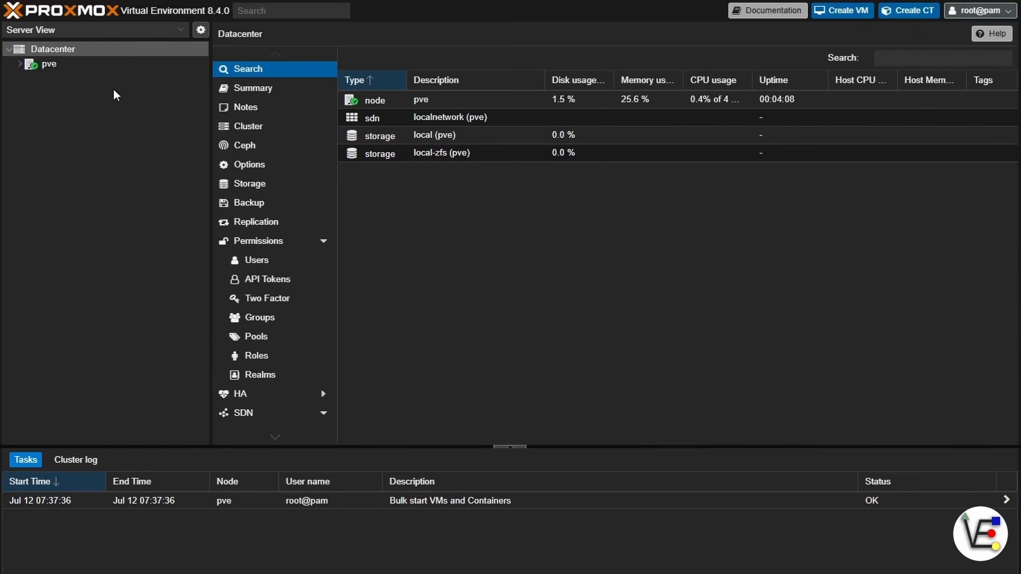
click(101, 65)
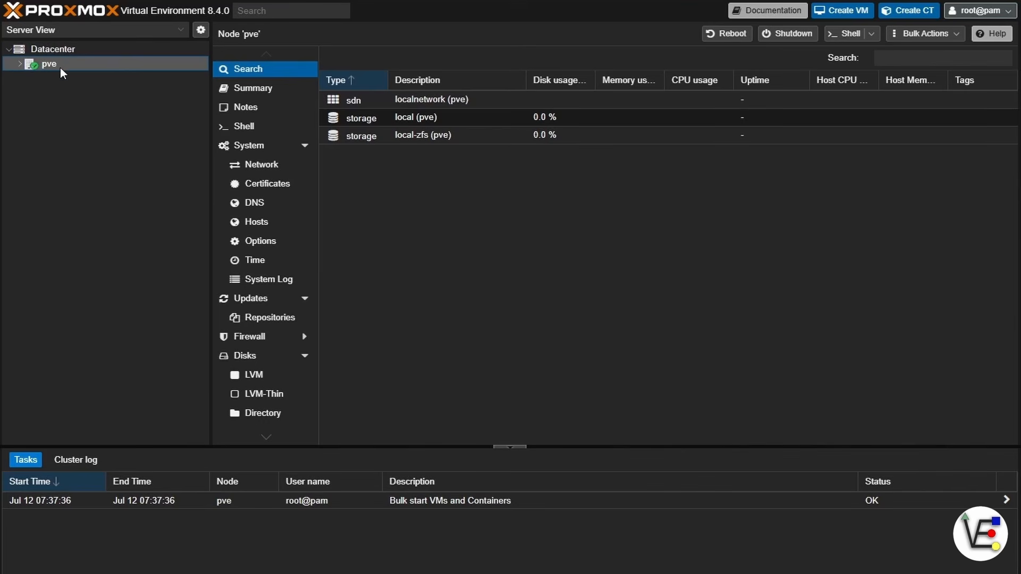
Step: Under Updates > Repositories, disable the ceph-quincy and pve-enterprise repositories
click(266, 318)
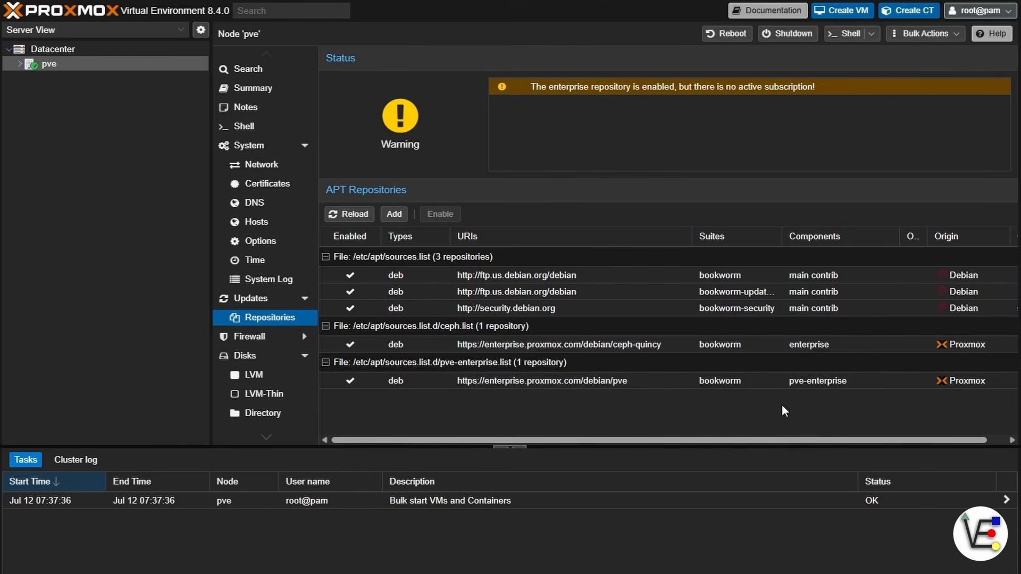
click(611, 344)
click(440, 214)
click(479, 382)
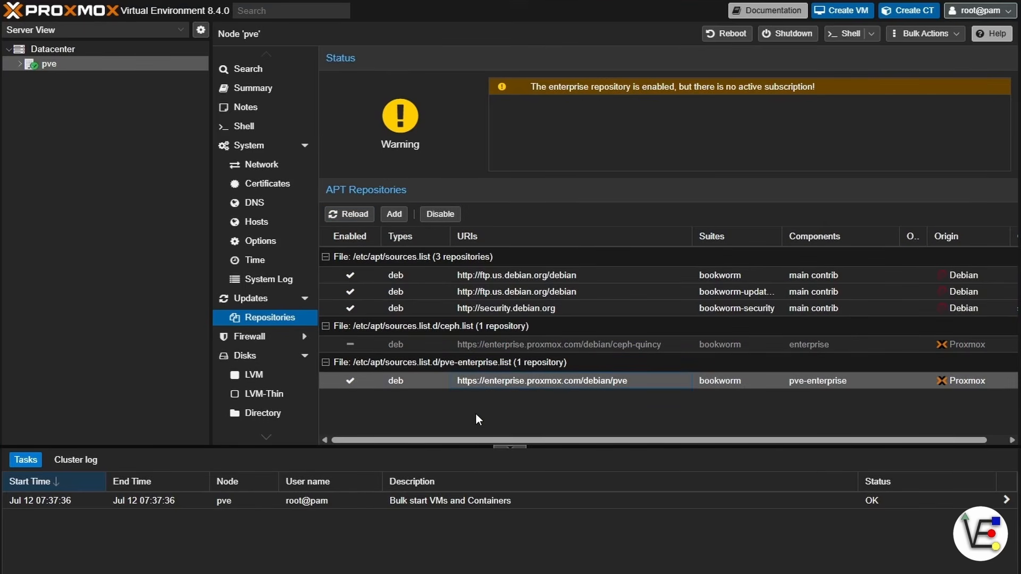
click(440, 214)
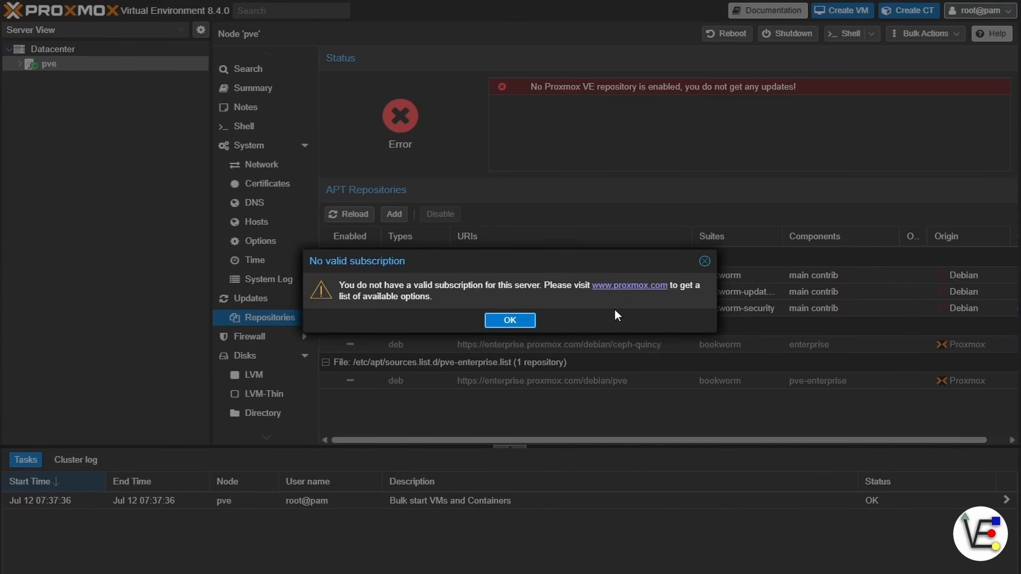
Step: Add the No-Subscription repository (pve-no-subscription) from the Add repository dialog
click(502, 325)
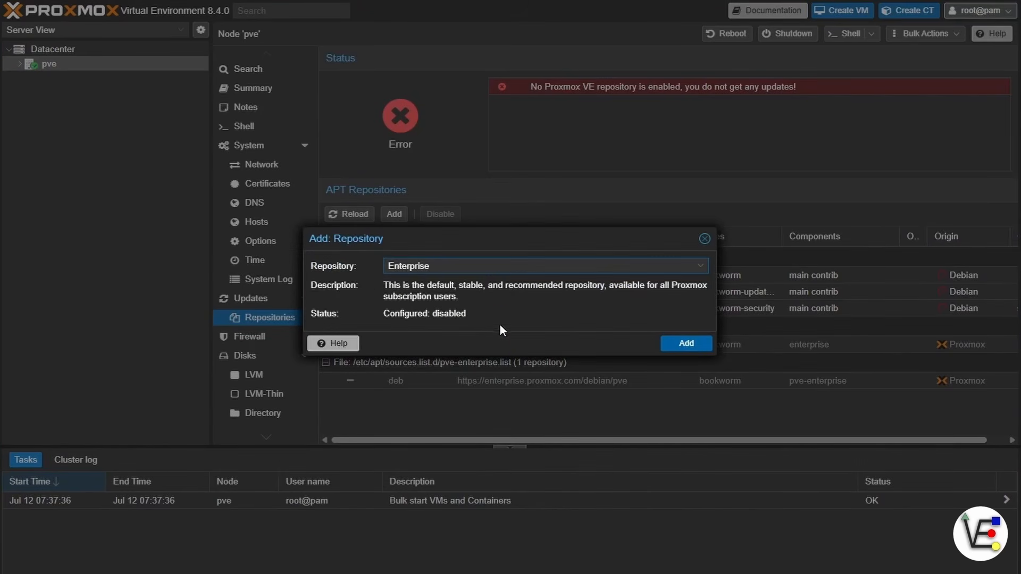
click(445, 266)
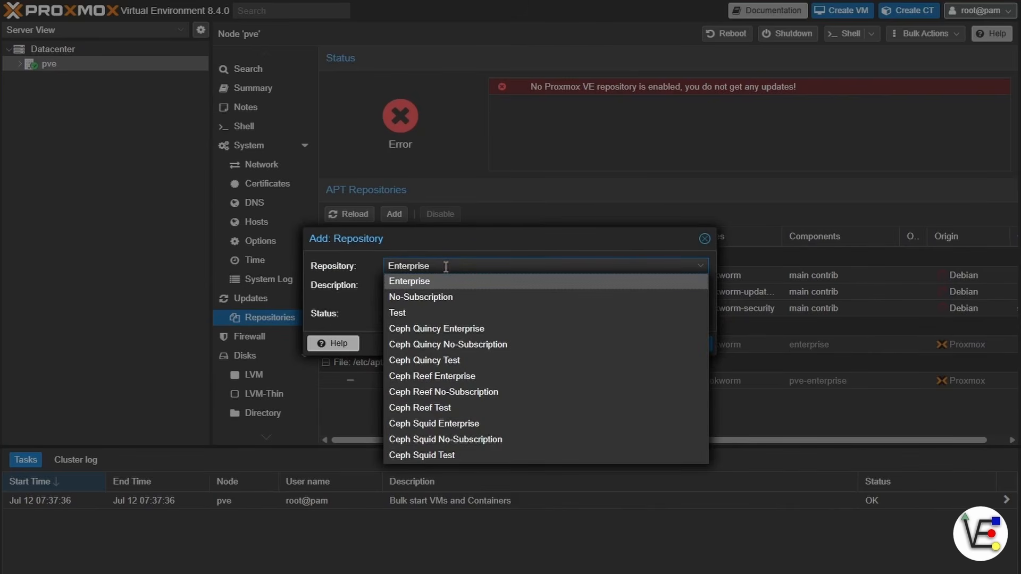
click(454, 295)
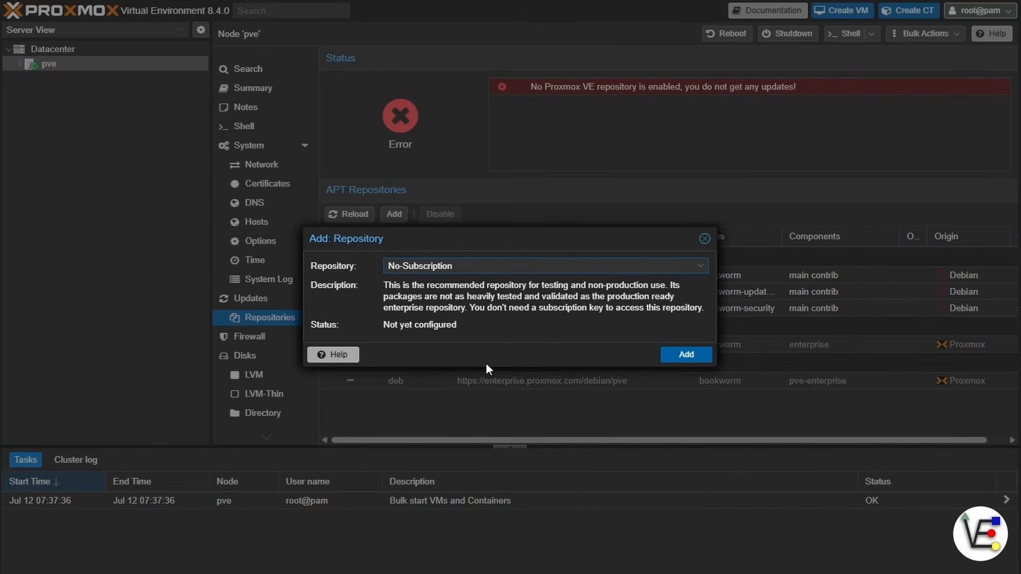
click(698, 356)
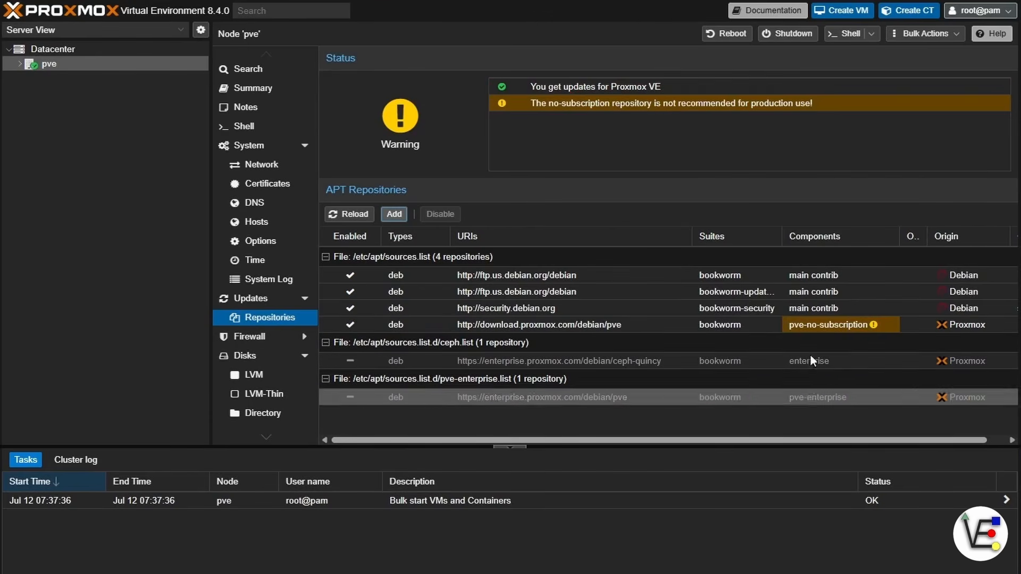
click(814, 324)
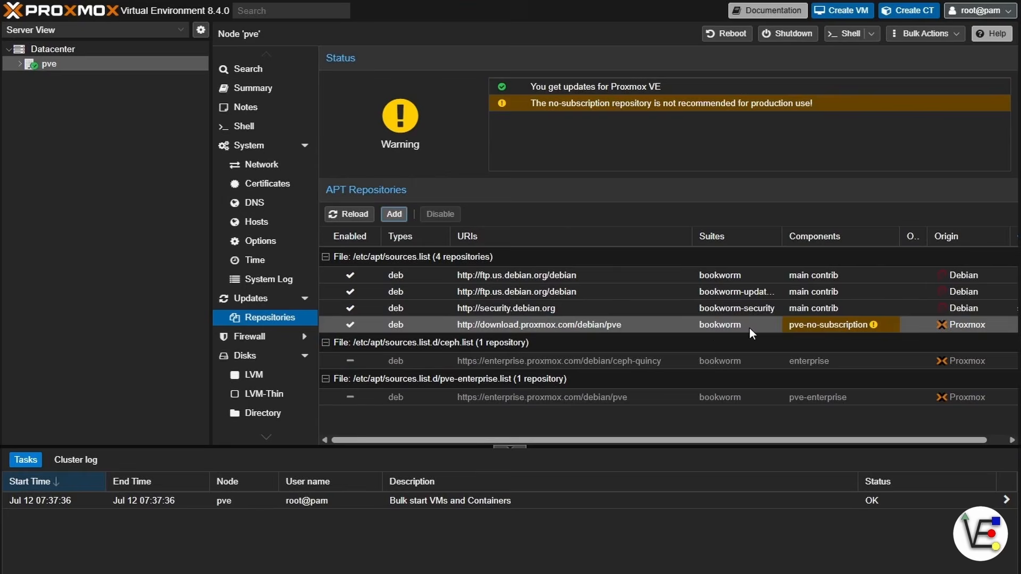
click(394, 214)
click(512, 321)
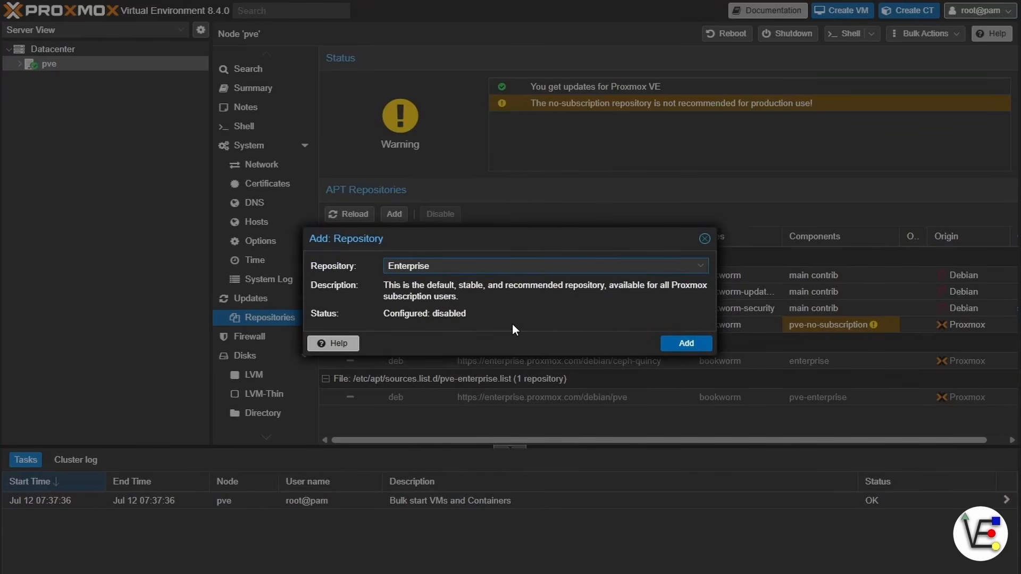
click(514, 267)
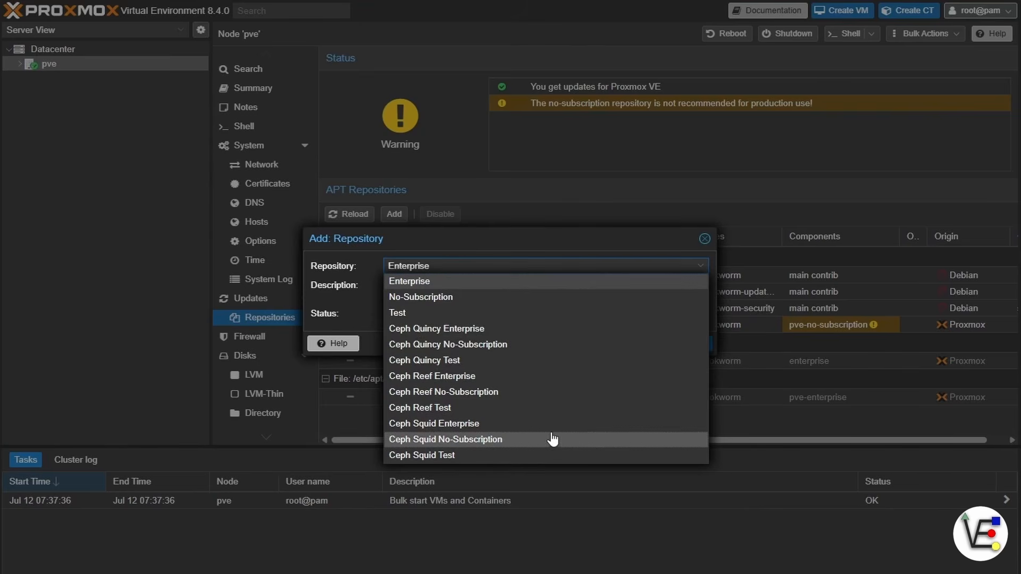
click(705, 239)
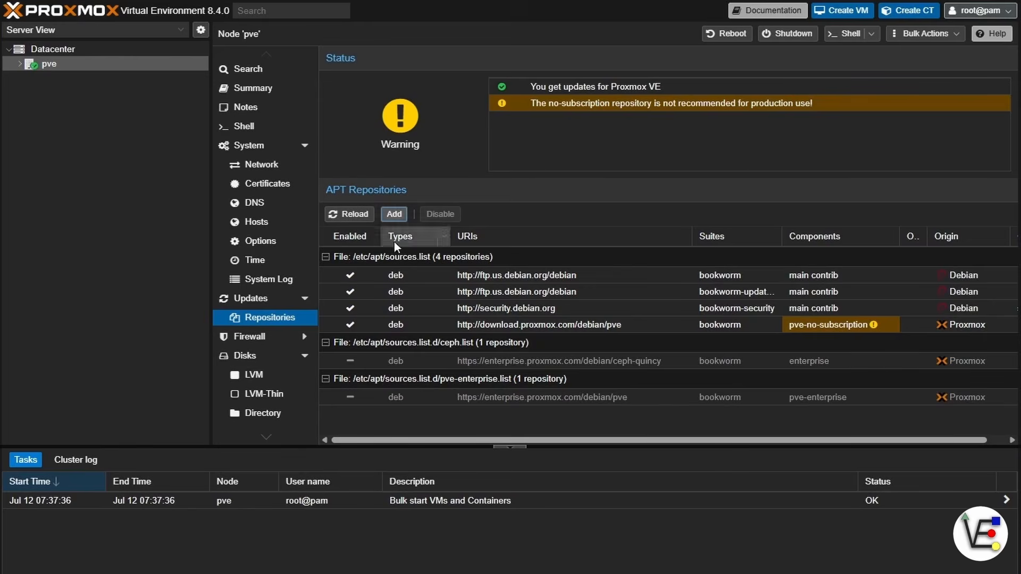
click(355, 217)
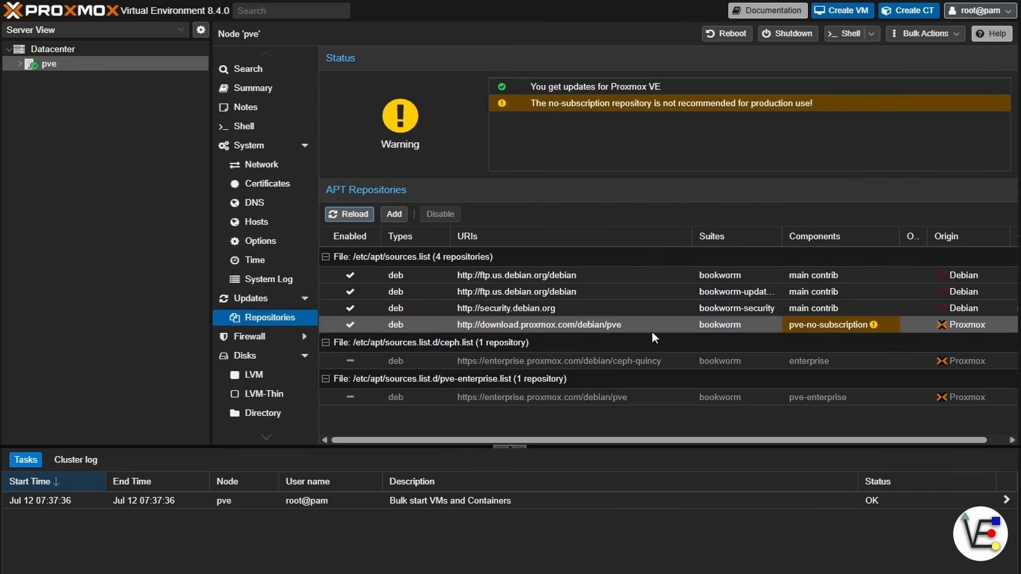
Step: Refresh the pve node's package database and review the pending updates, including pve-manager 8.4.0 to 8.4.1
click(243, 305)
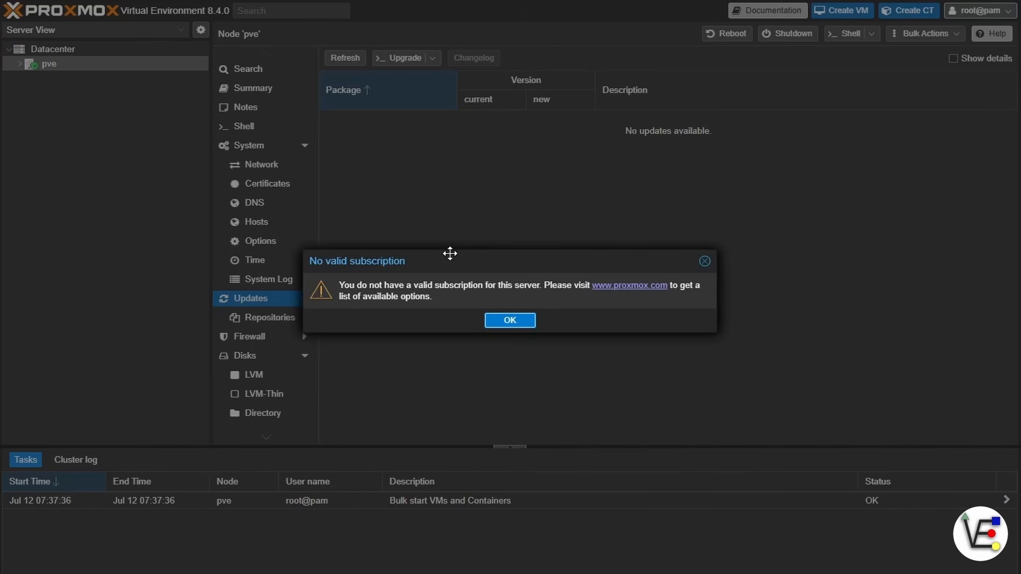
click(502, 322)
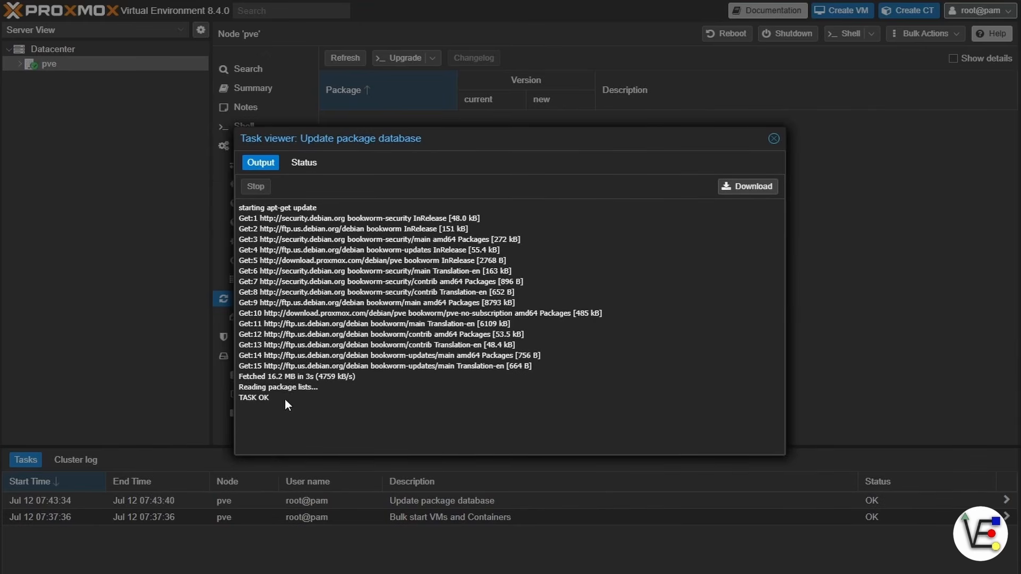
drag(250, 402, 238, 400)
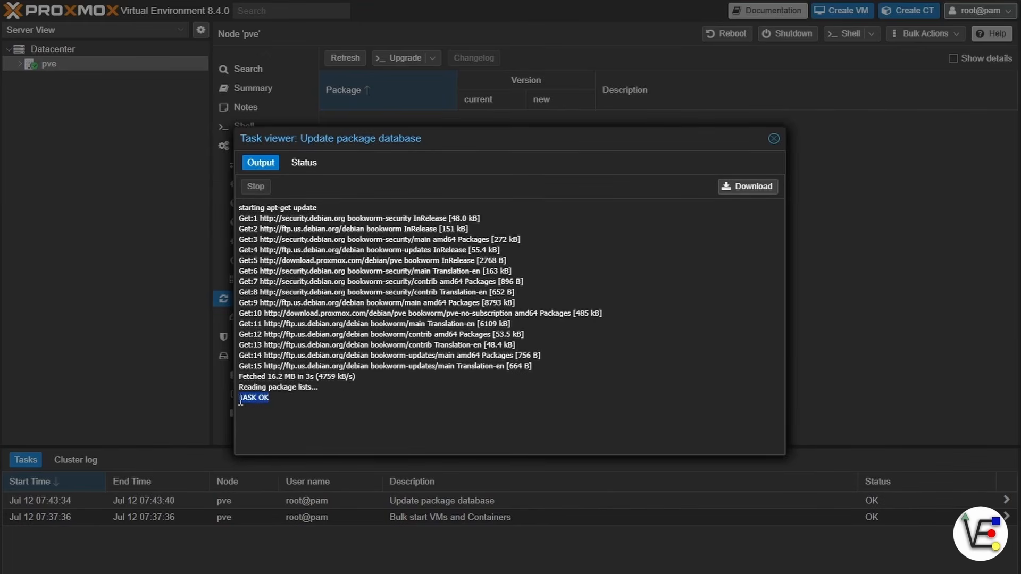
click(774, 139)
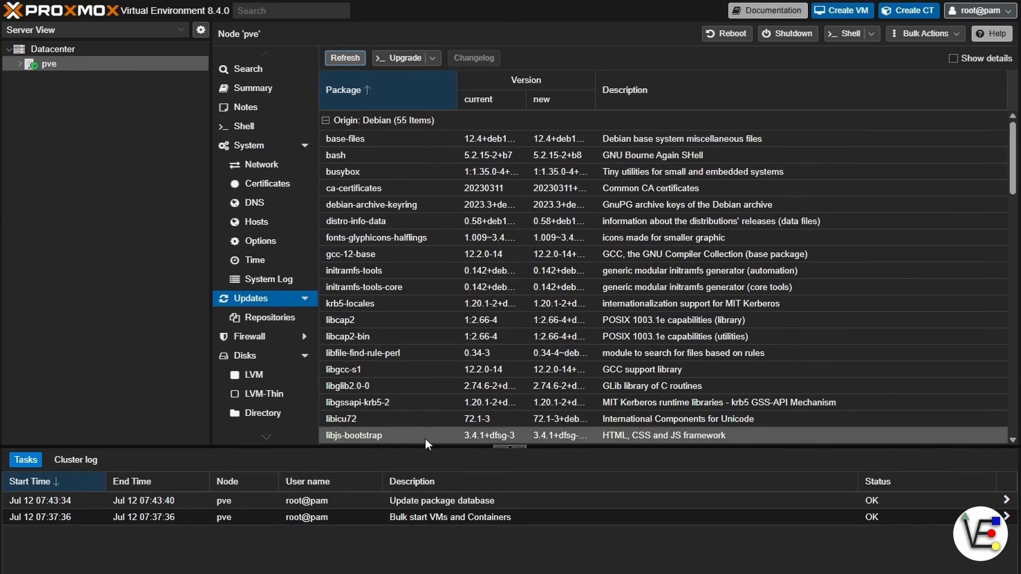
scroll(565, 354, down, 15)
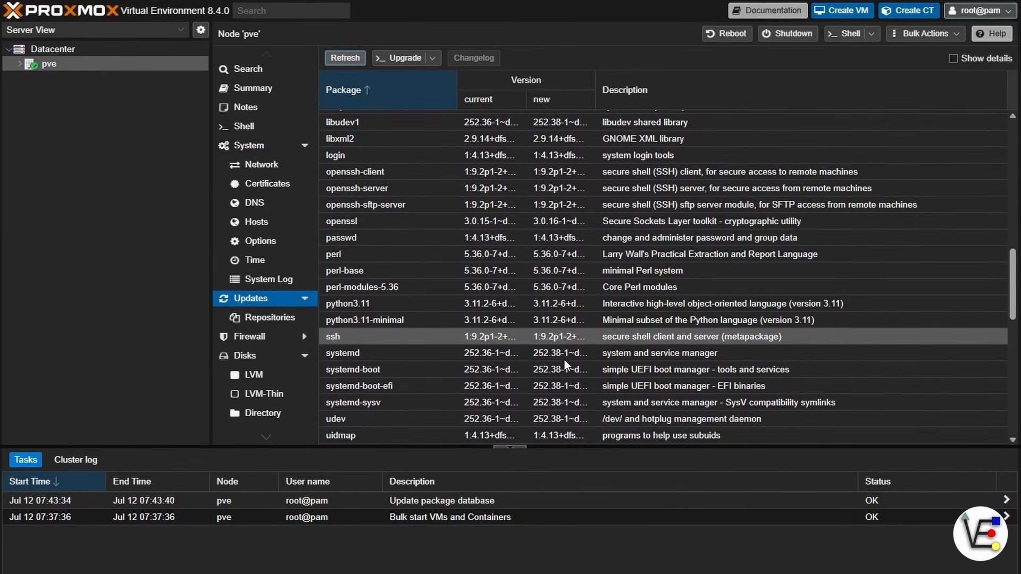
scroll(564, 360, down, 10)
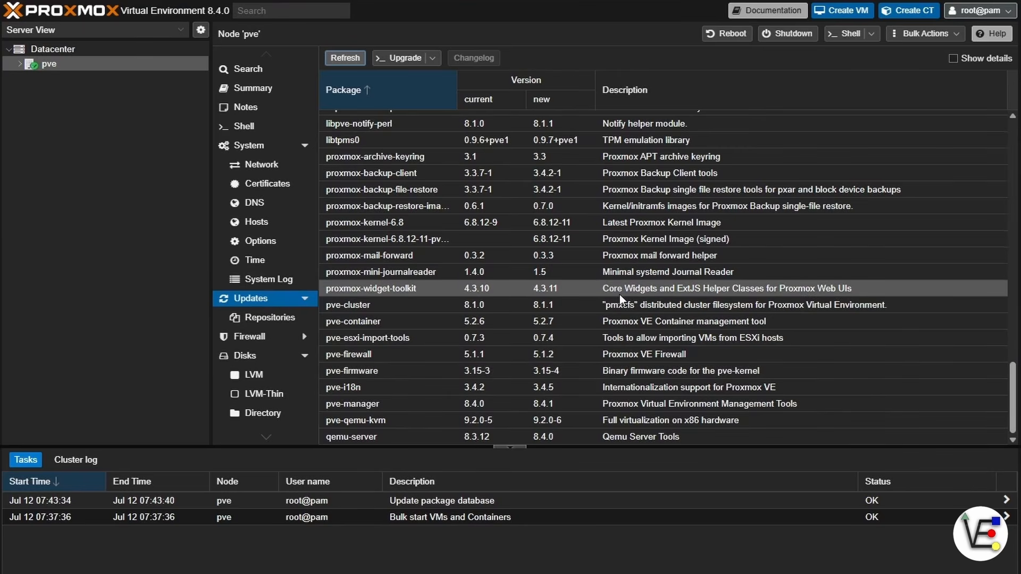
scroll(620, 295, up, 10)
scroll(620, 295, up, 3)
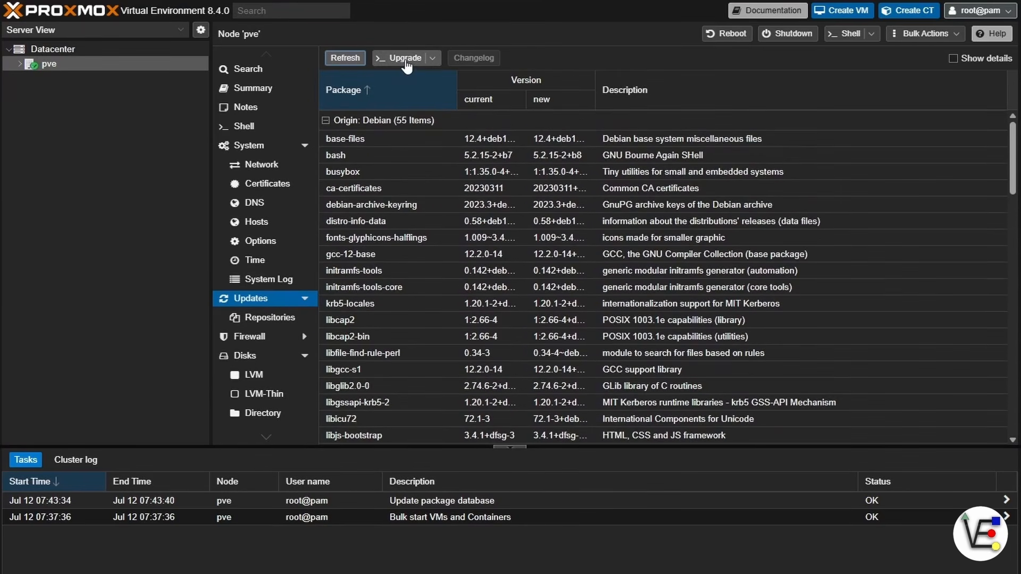
Step: Upgrade all 85 pending packages, confirming with y, then close the upgrade console
click(405, 59)
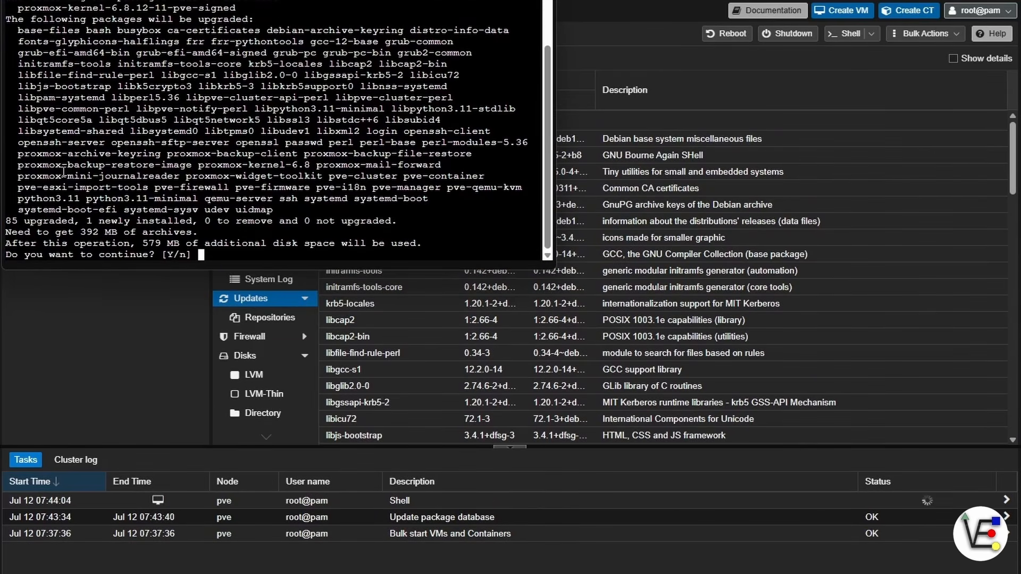
drag(92, 221, 7, 222)
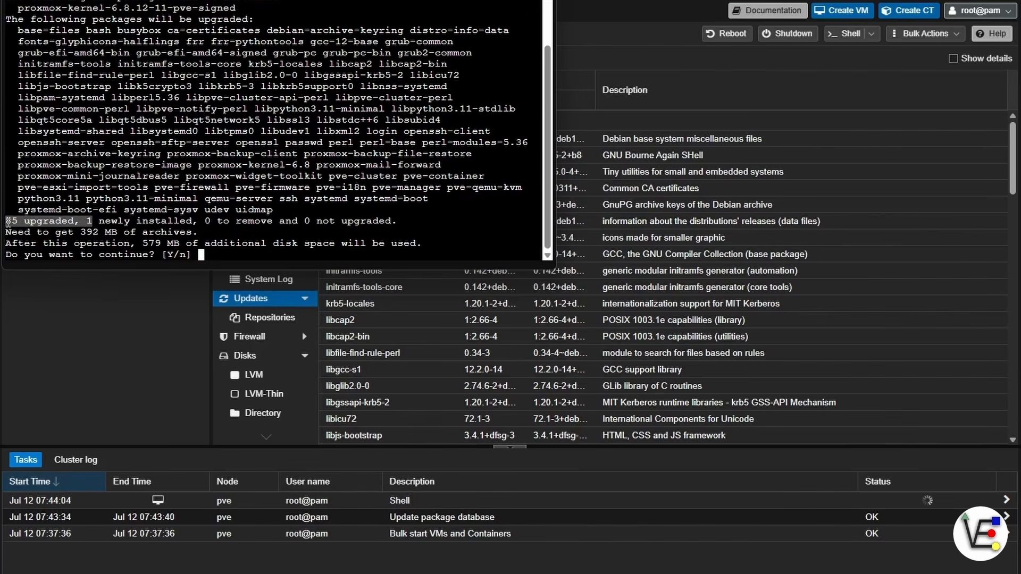
text(y)
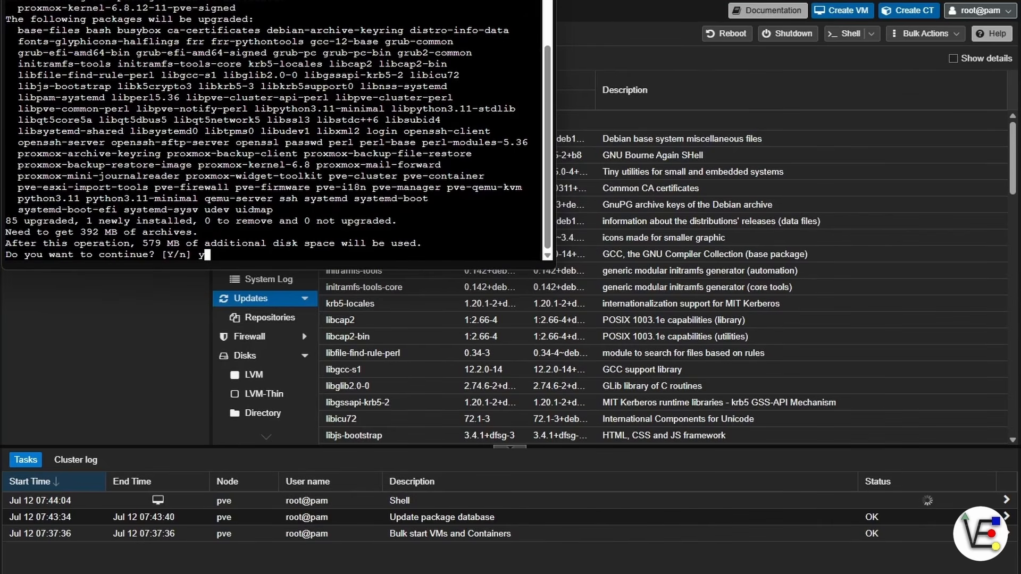
click(542, 0)
click(357, 55)
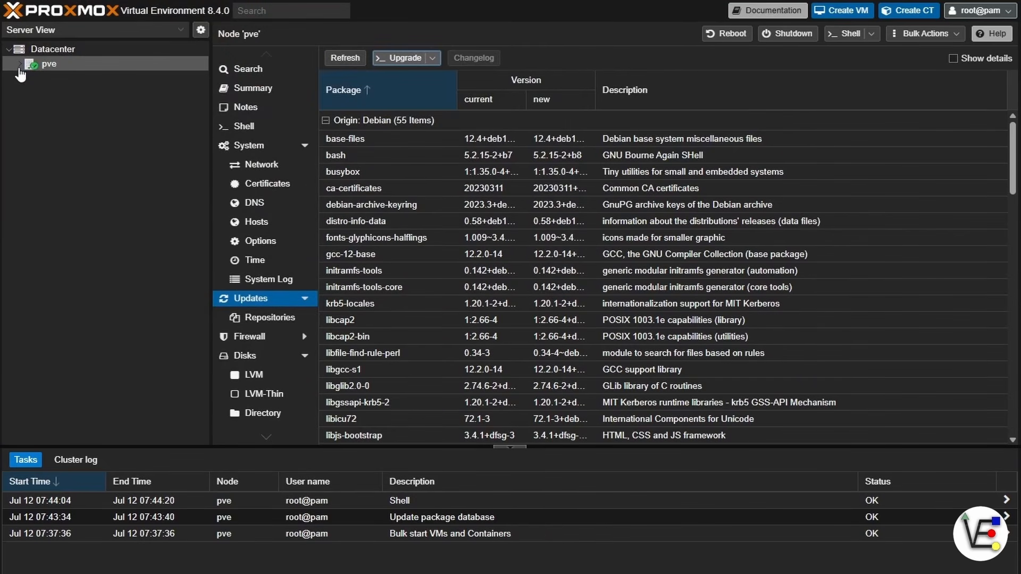
Step: Expand the pve node, view its Summary, and open local-zfs storage showing 0.00% usage
click(20, 66)
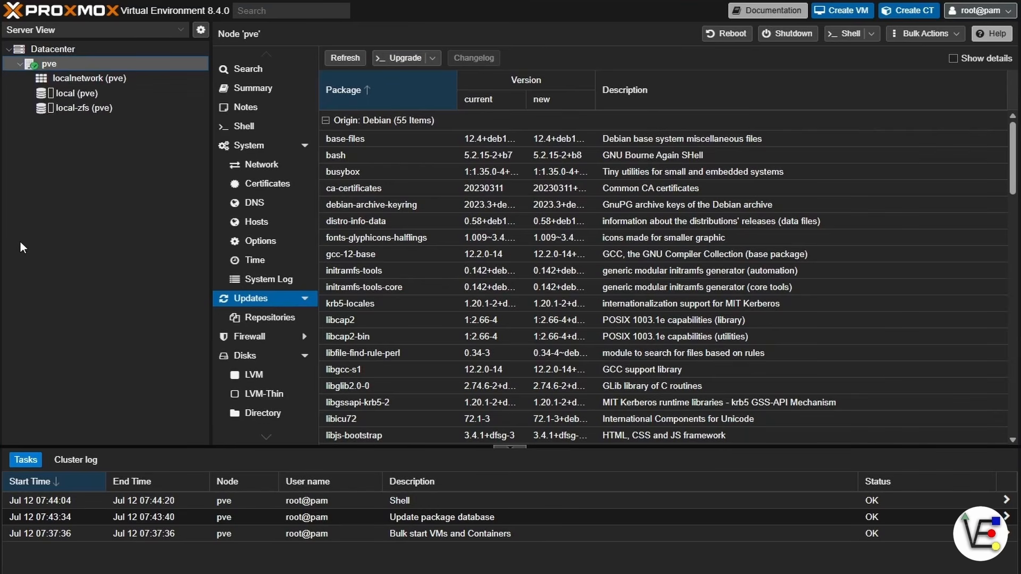
click(273, 88)
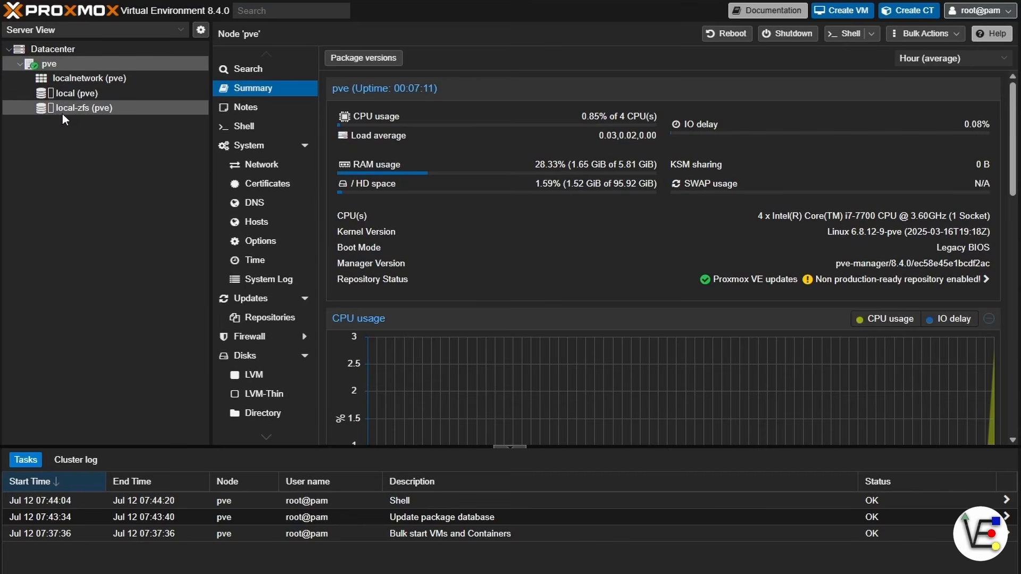
mouse_move(96, 111)
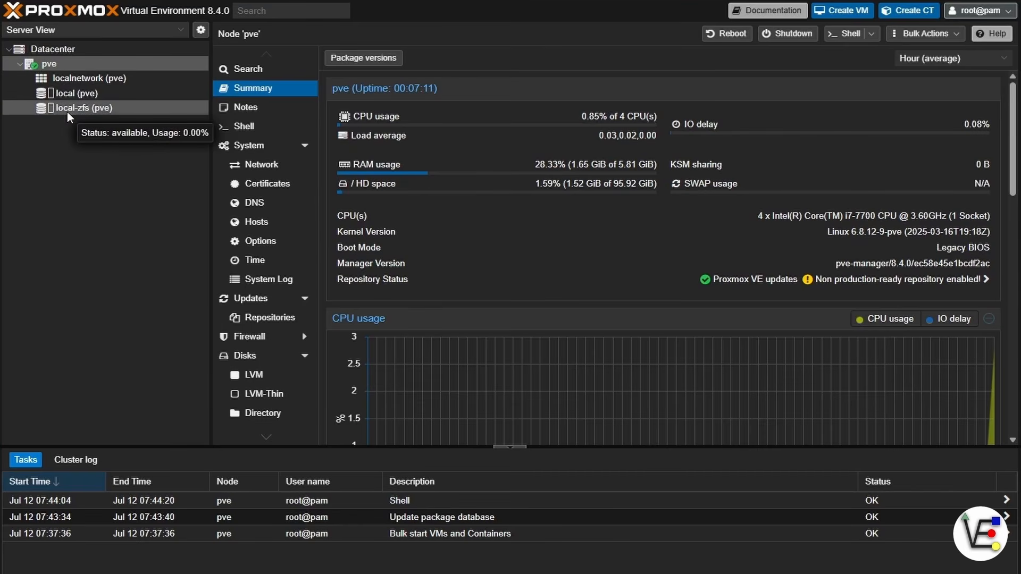
click(96, 110)
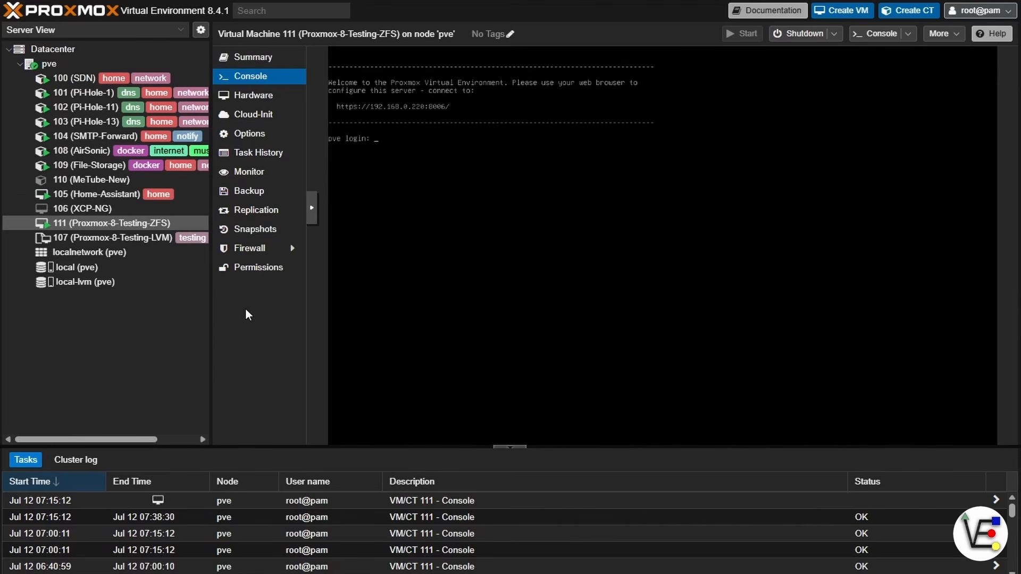
Step: Compare local-lvm (LVM-Thin) with local-zfs, ending on the pve Summary: 4 CPUs, 5.81 GiB RAM
click(81, 284)
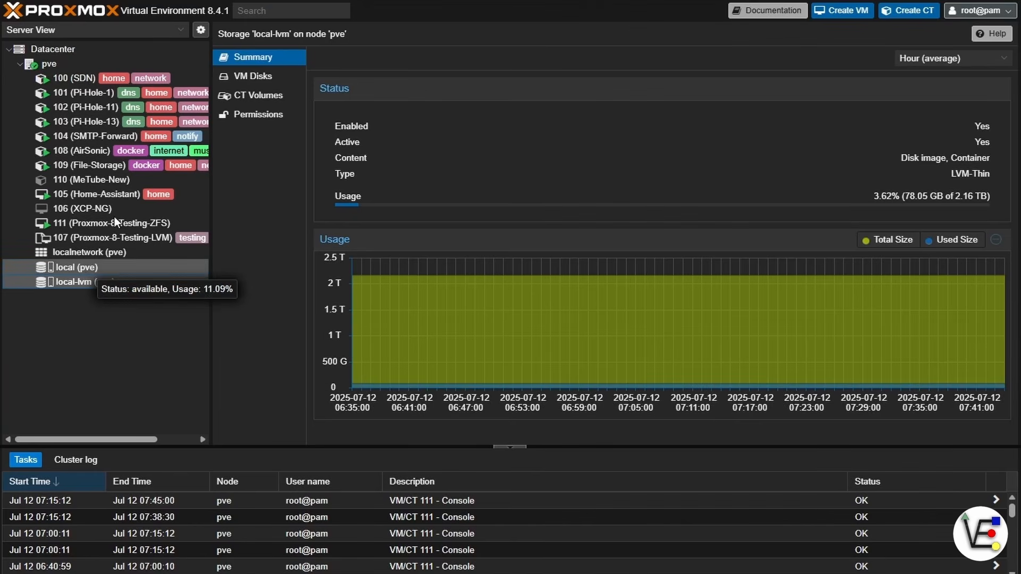
click(132, 61)
click(265, 90)
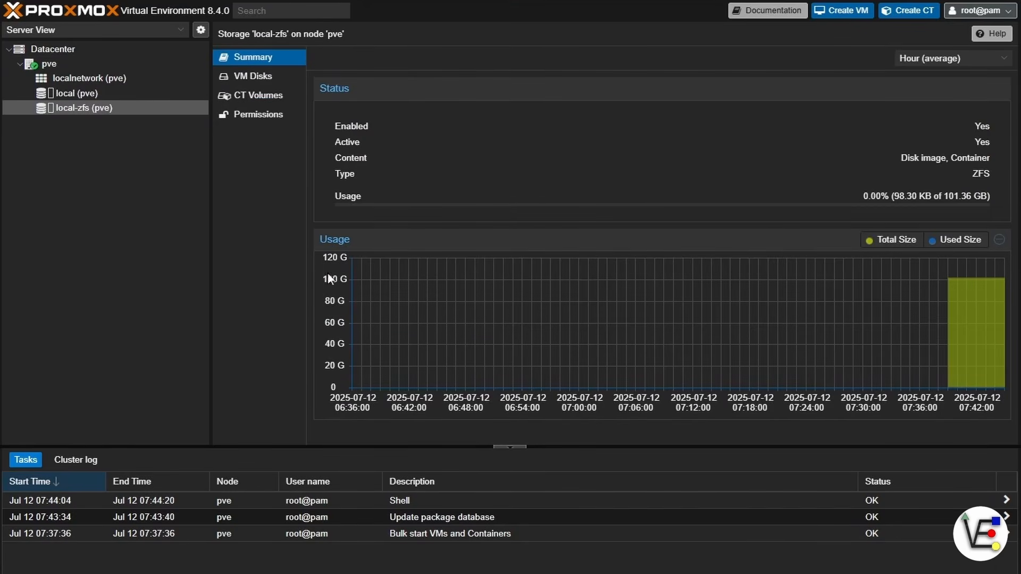
click(81, 65)
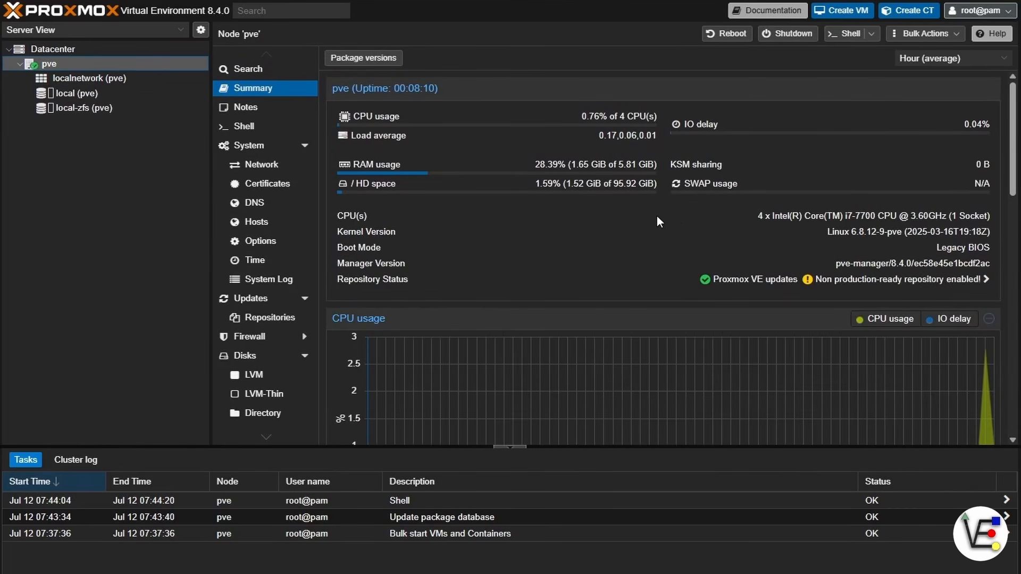